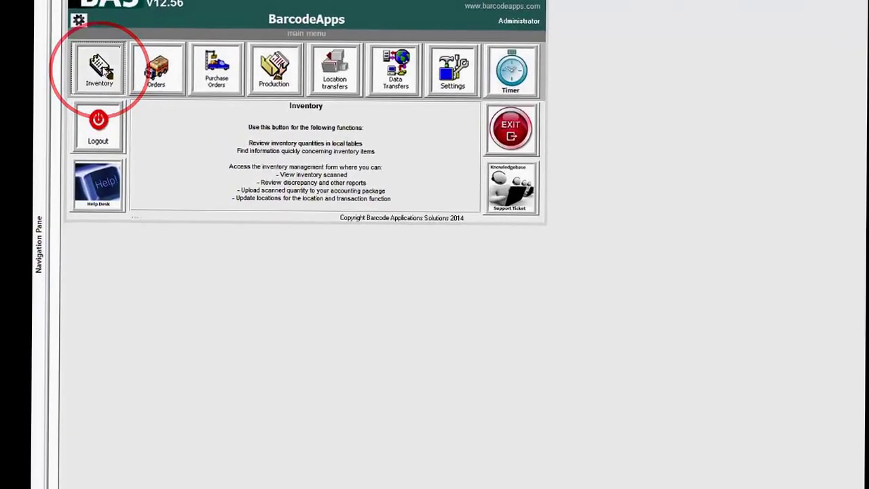
# - Open inventory counting from the inventory list, importing the data from the cloud and refreshing the scanned data
pyautogui.click(102, 83)
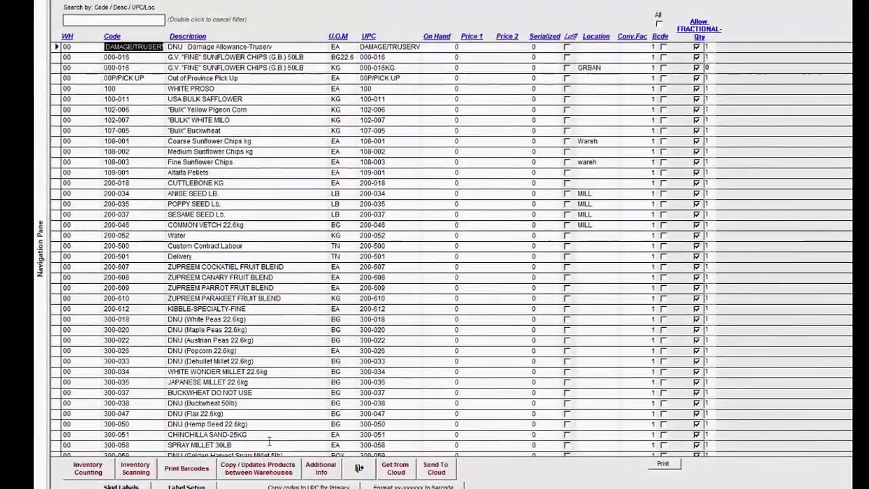
pyautogui.click(88, 468)
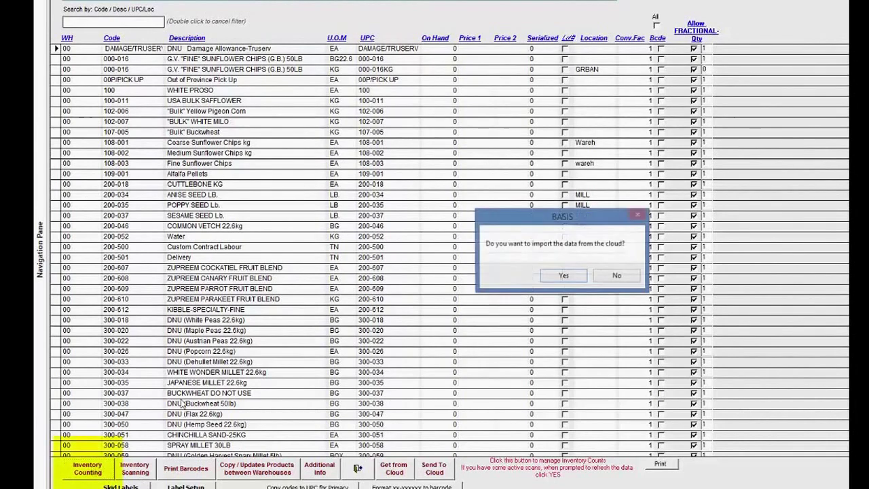
pyautogui.moveTo(577, 212); pyautogui.dragTo(508, 205)
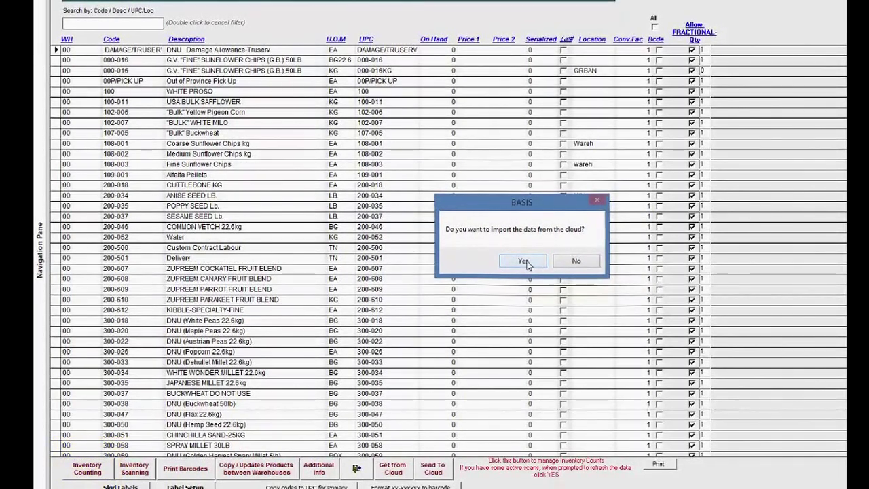
pyautogui.click(523, 262)
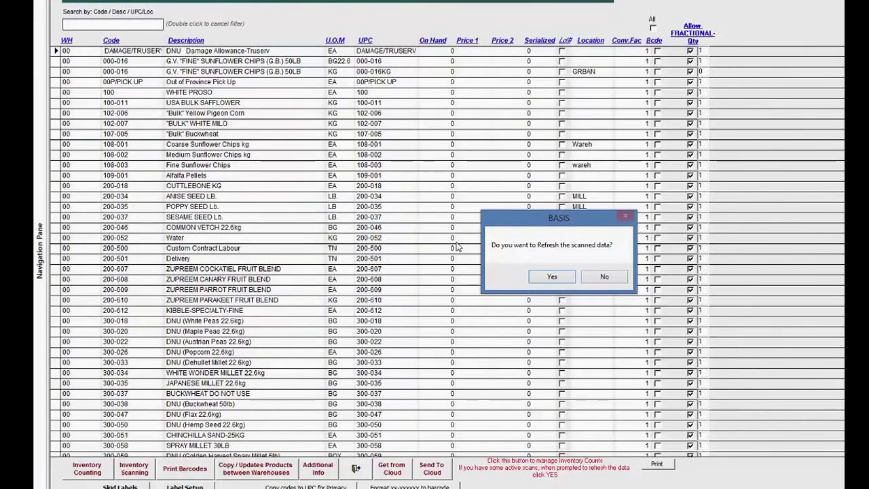
pyautogui.click(552, 277)
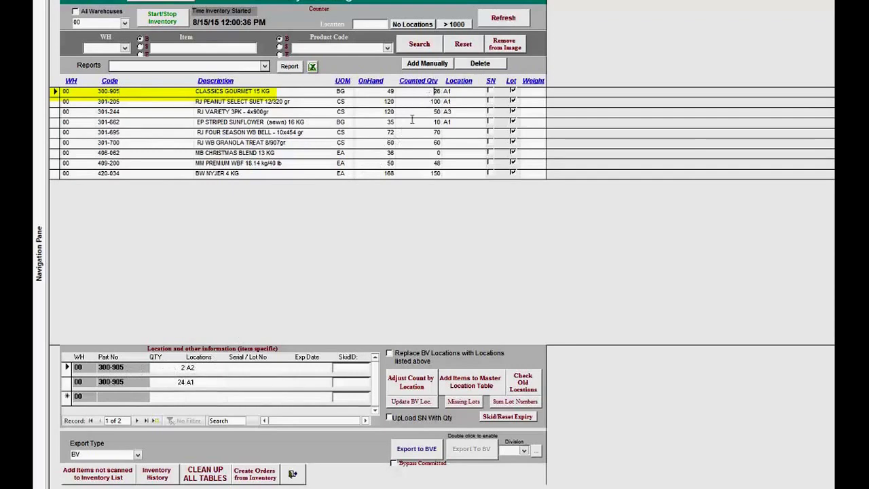
# - Set the quantity of item 300-905 at location A2 to 22 and adjust its count by location
pyautogui.click(200, 368)
pyautogui.click(373, 94)
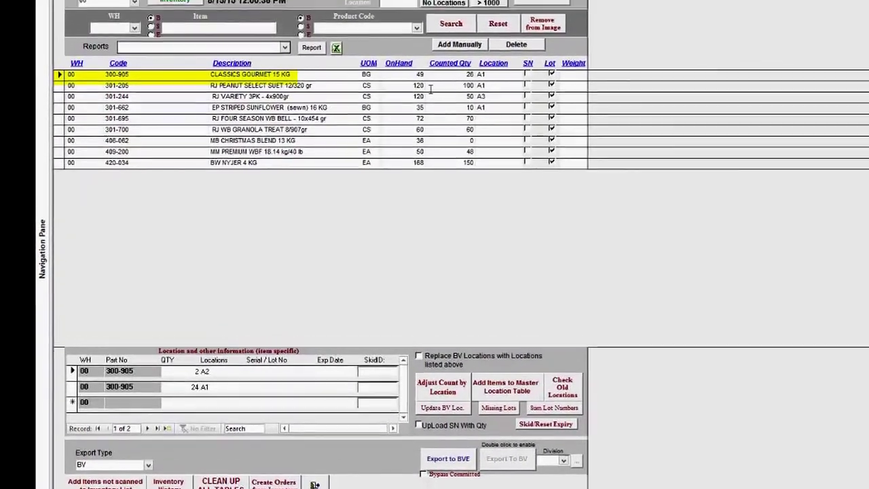
pyautogui.click(419, 85)
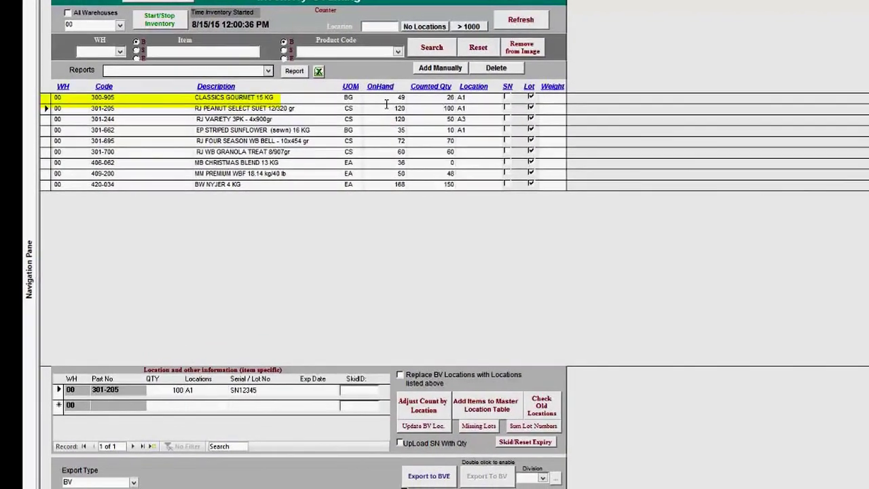
pyautogui.click(378, 95)
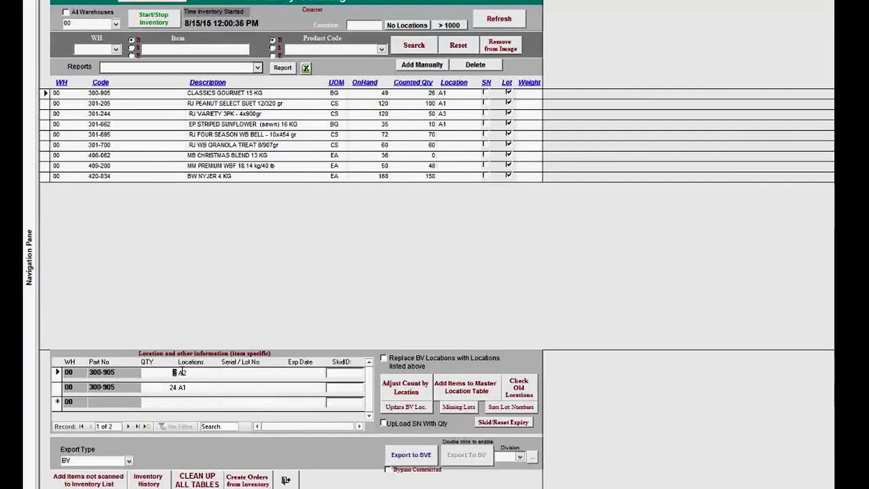
pyautogui.click(161, 374)
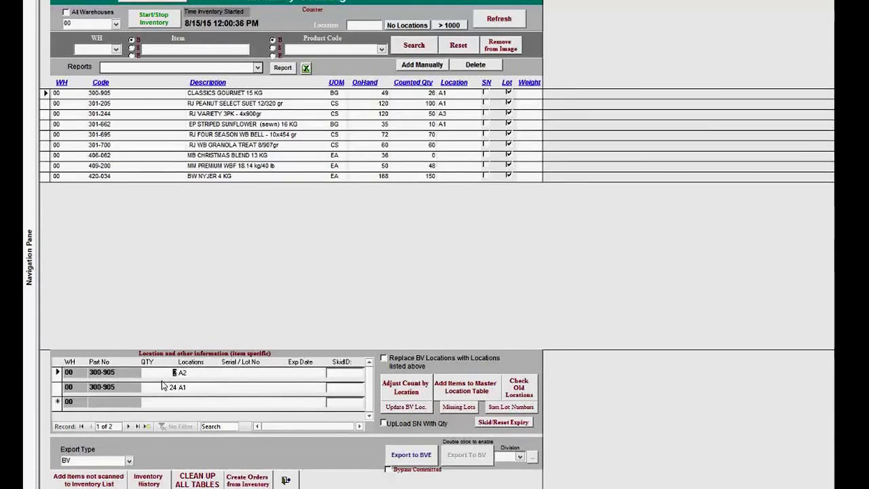
pyautogui.write('22')
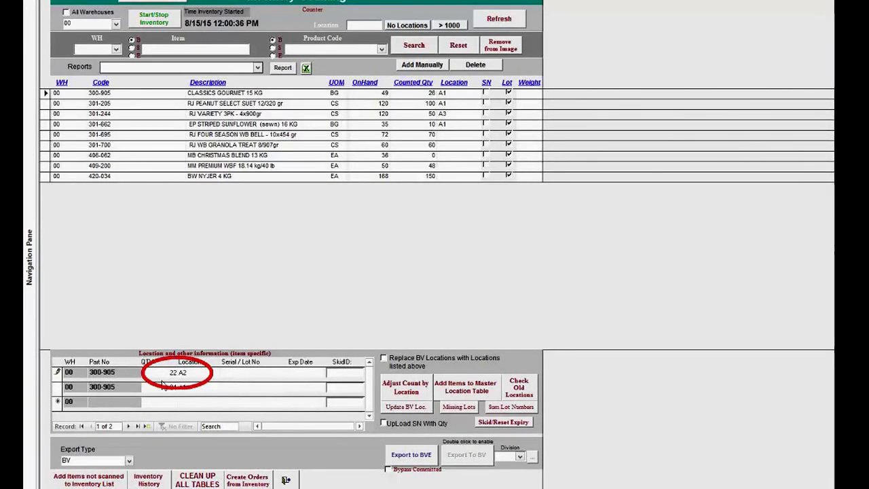
pyautogui.click(419, 393)
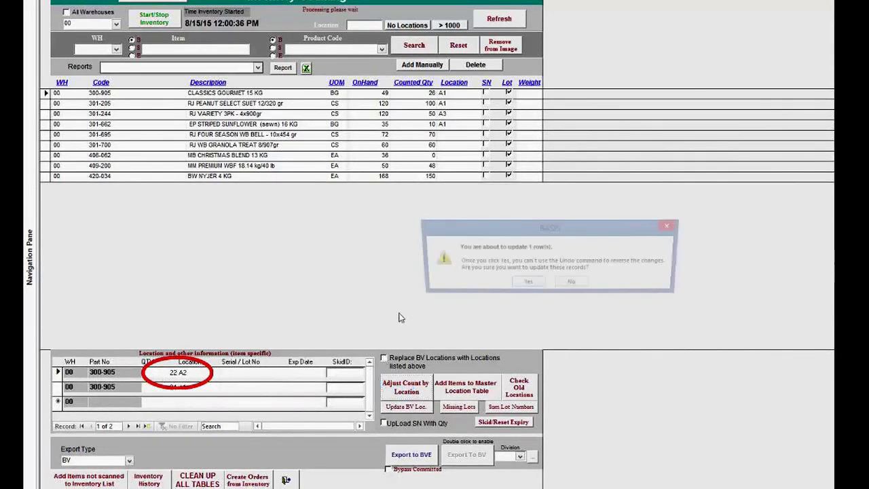
pyautogui.click(520, 284)
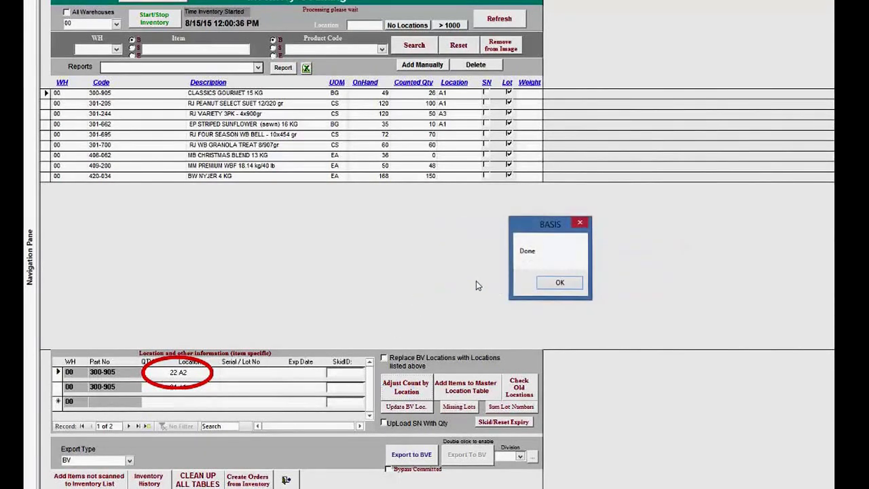
pyautogui.click(551, 283)
pyautogui.click(409, 103)
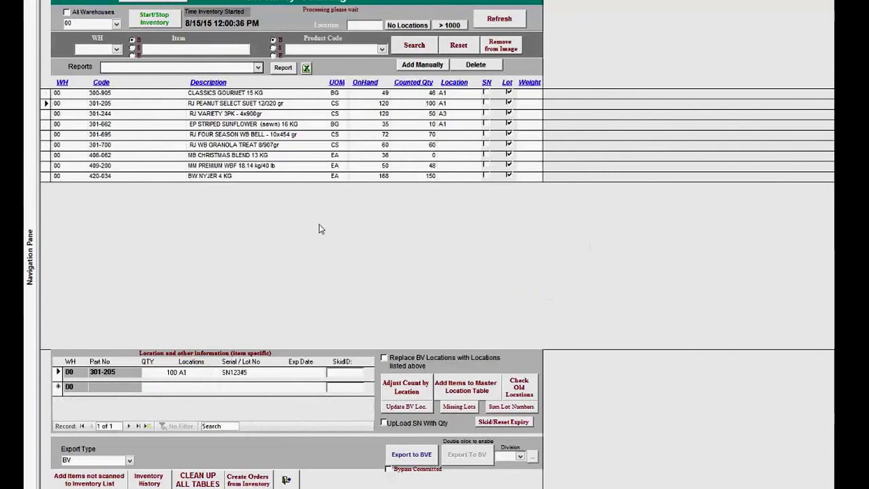
pyautogui.click(418, 93)
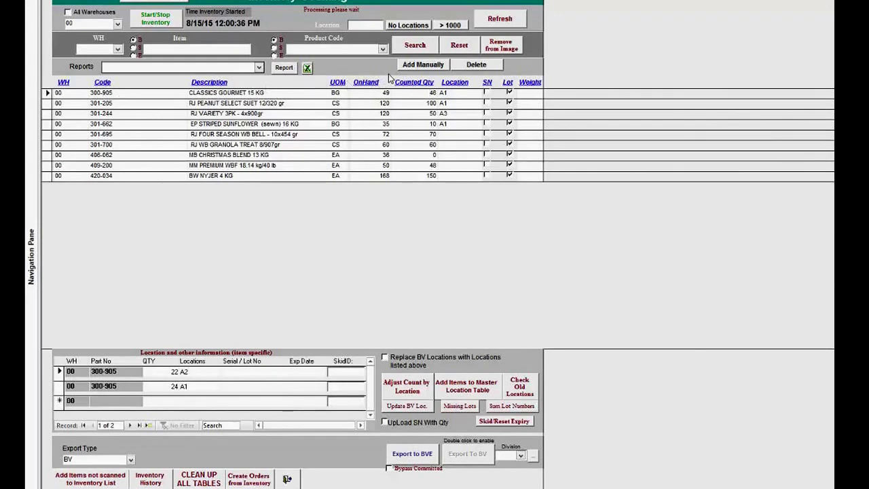
# - Start a manual count entry for warehouse 00 and choose item code 200-607, ZUPREEM COCKATIEL FRUIT BLEND
pyautogui.click(424, 64)
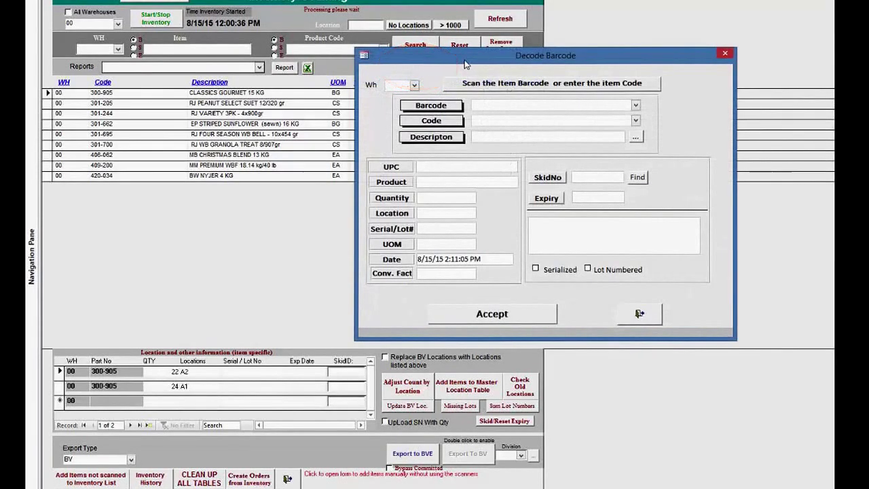
pyautogui.click(384, 93)
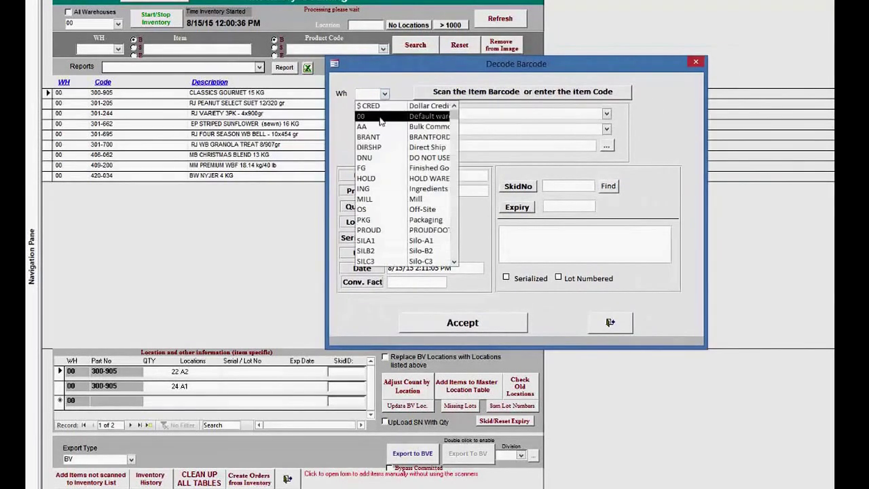
pyautogui.click(377, 111)
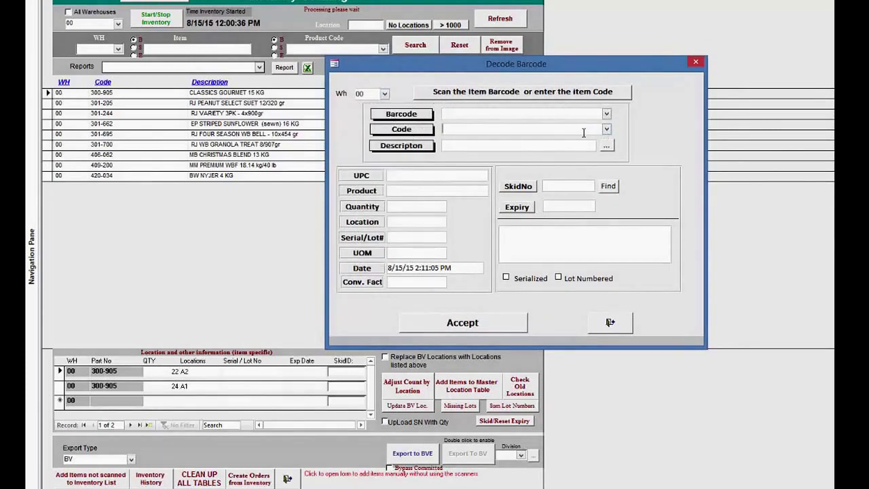
pyautogui.write('300')
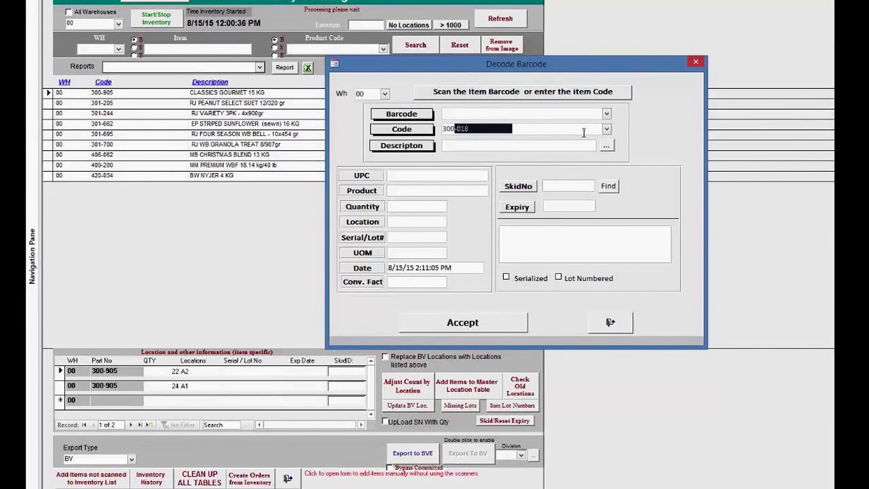
pyautogui.write('-')
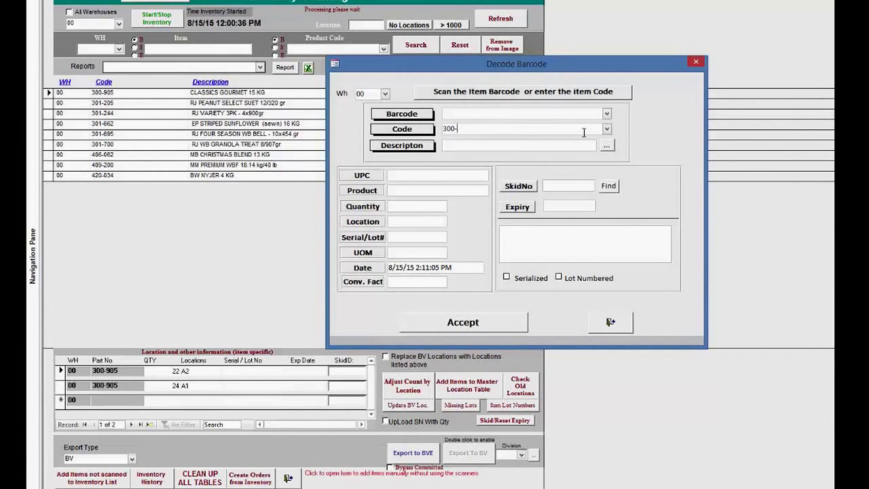
pyautogui.write('.30')
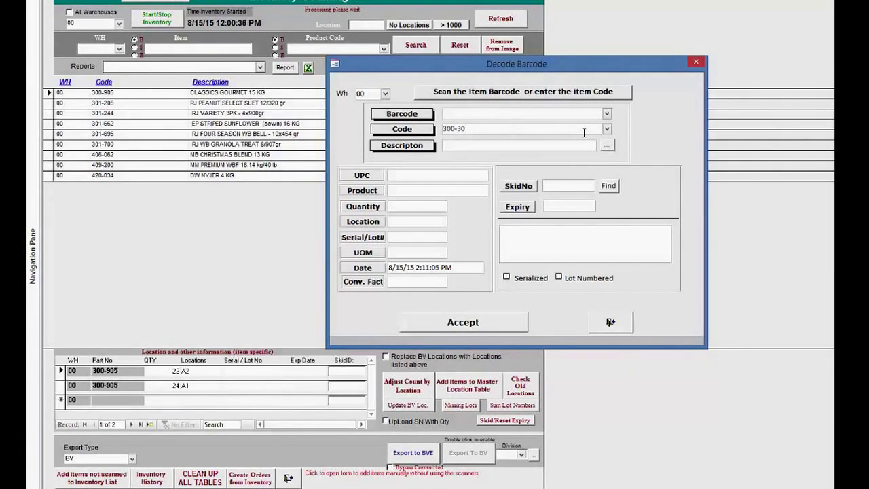
pyautogui.click(605, 129)
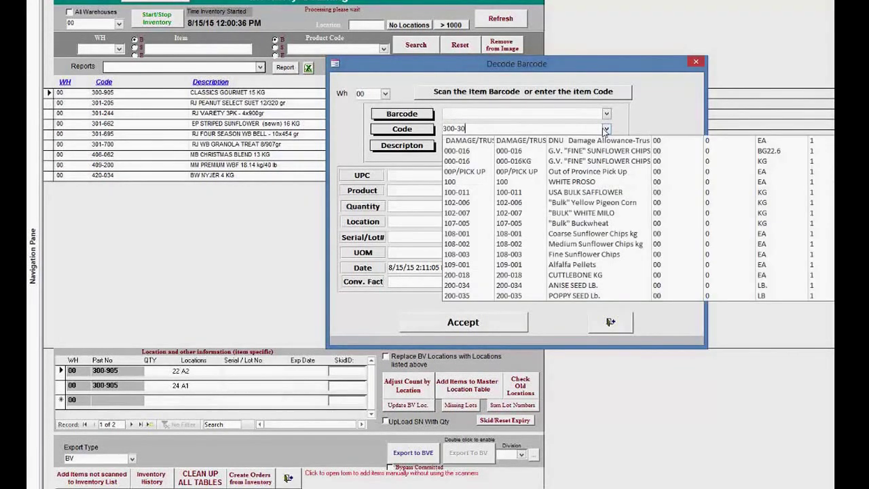
pyautogui.scroll(-3, 572, 239)
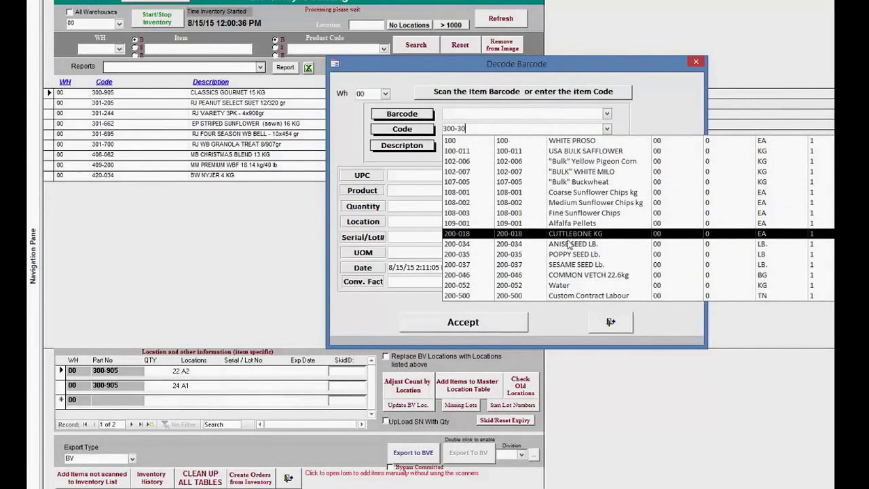
pyautogui.click(555, 265)
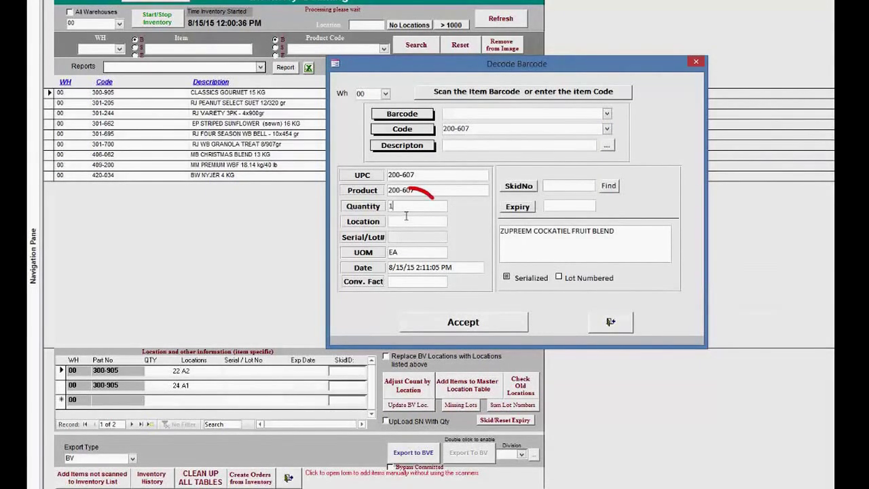
# - Accept the manual entry with quantity 12 at location A1 and close the entry form
pyautogui.write('12')
pyautogui.click(415, 219)
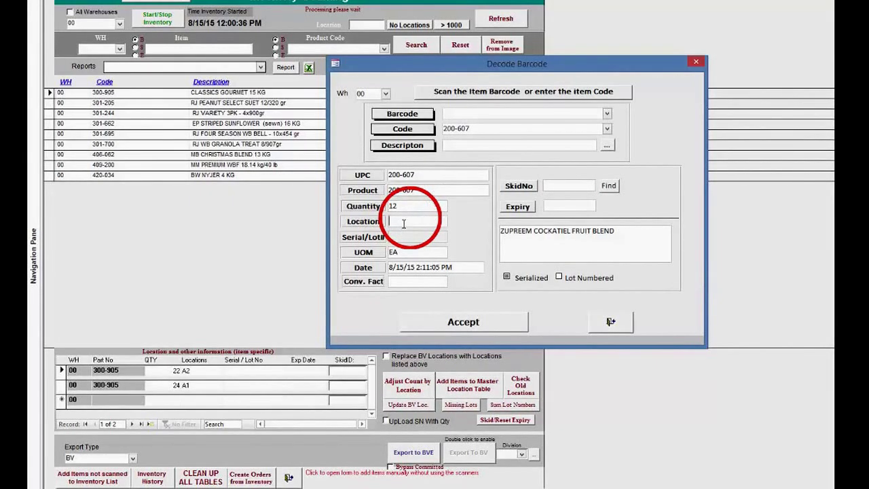
pyautogui.write('A')
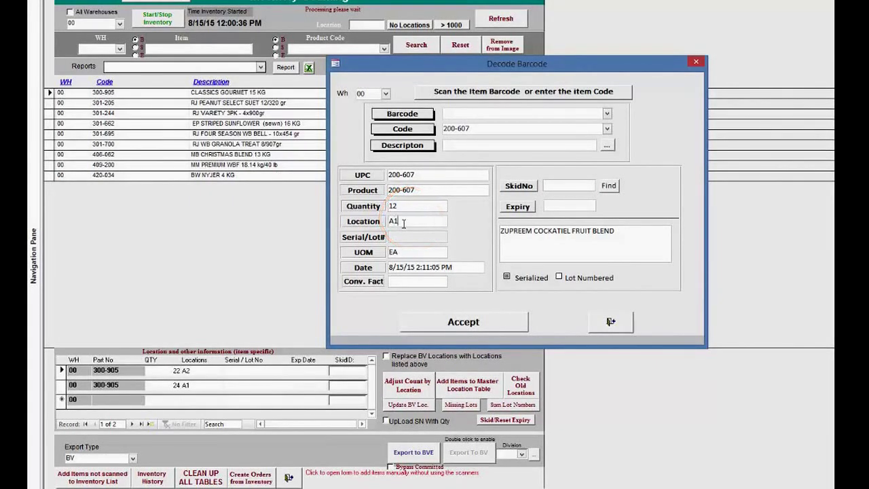
pyautogui.write('1')
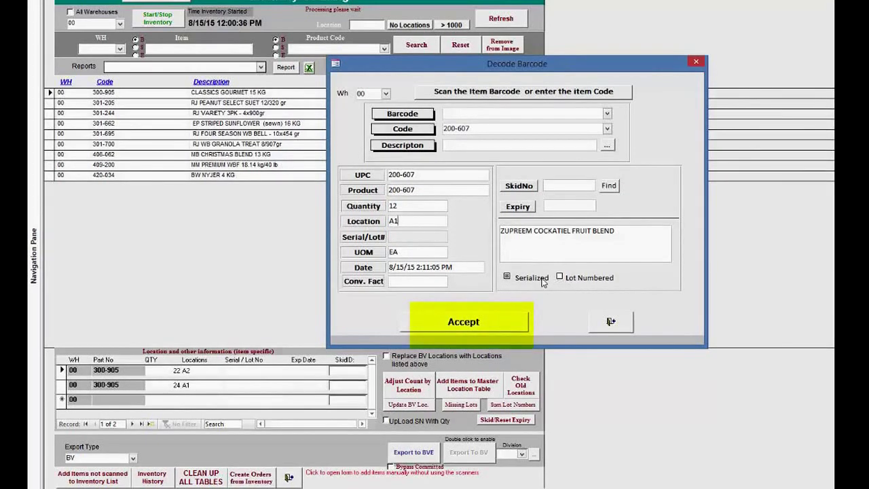
pyautogui.click(470, 323)
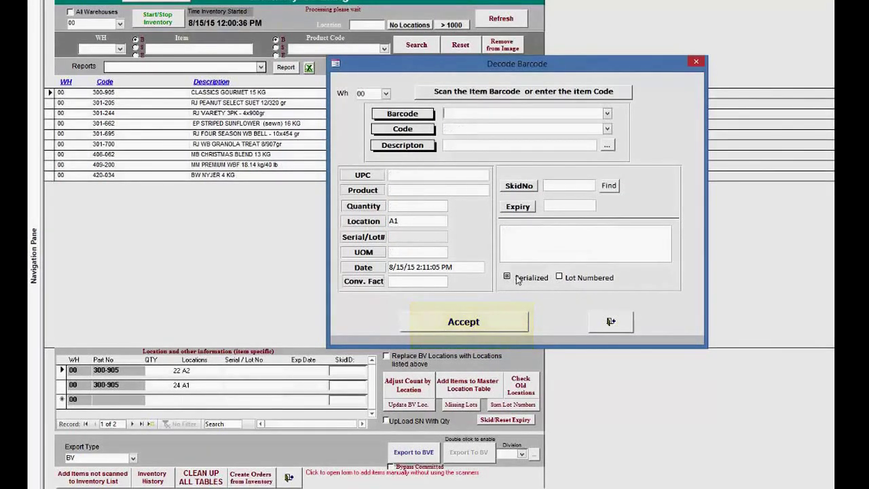
pyautogui.click(611, 321)
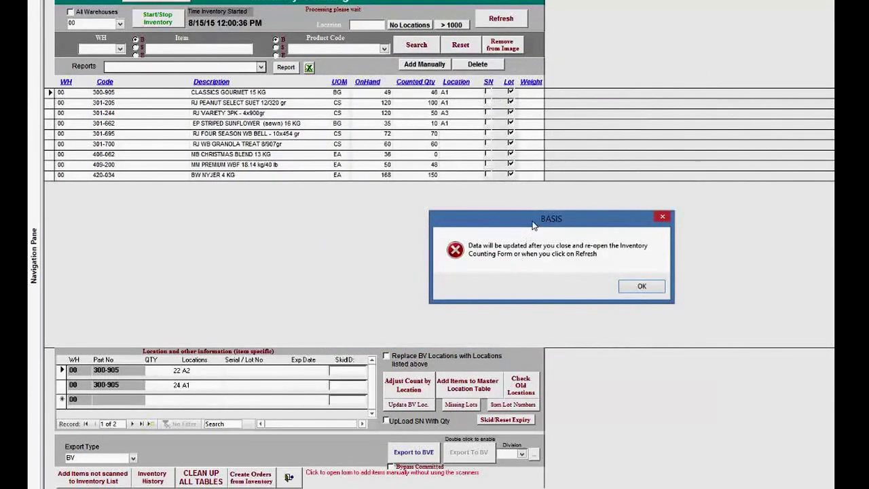
pyautogui.moveTo(533, 226); pyautogui.dragTo(399, 198)
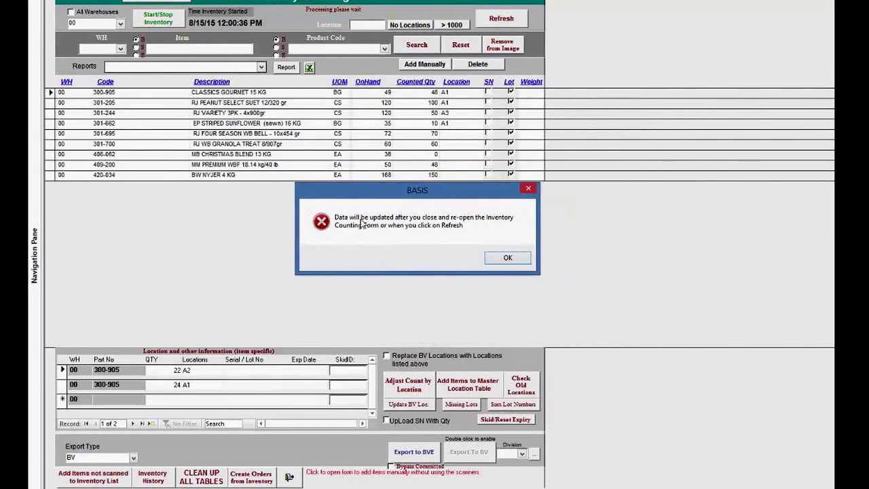
pyautogui.click(507, 260)
# - Refresh the inventory counting data through the import and check the count row of item 200-607
pyautogui.click(491, 18)
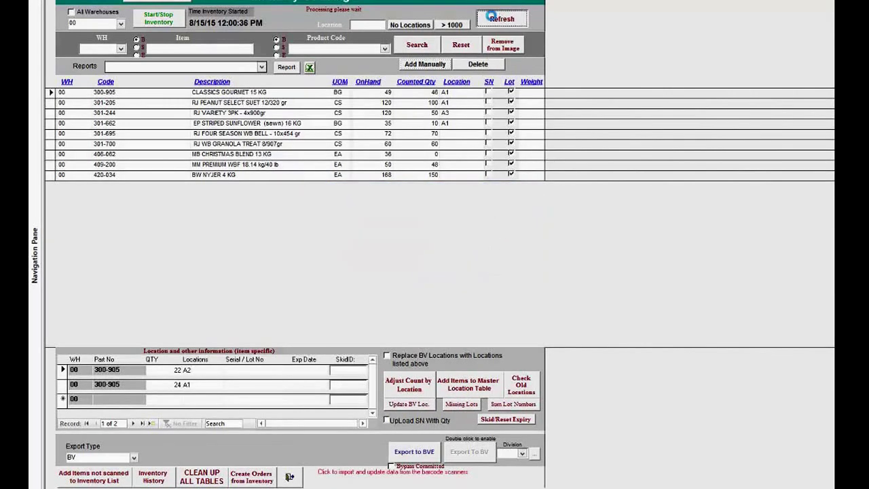
pyautogui.click(551, 281)
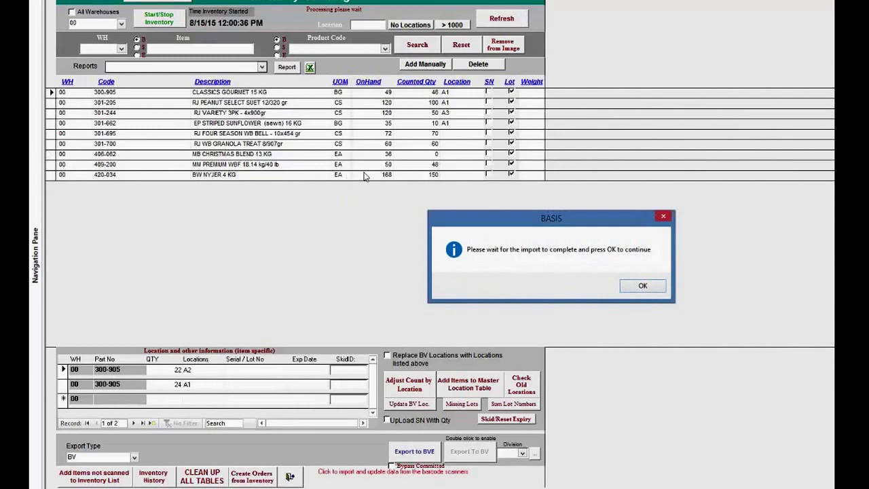
pyautogui.click(639, 286)
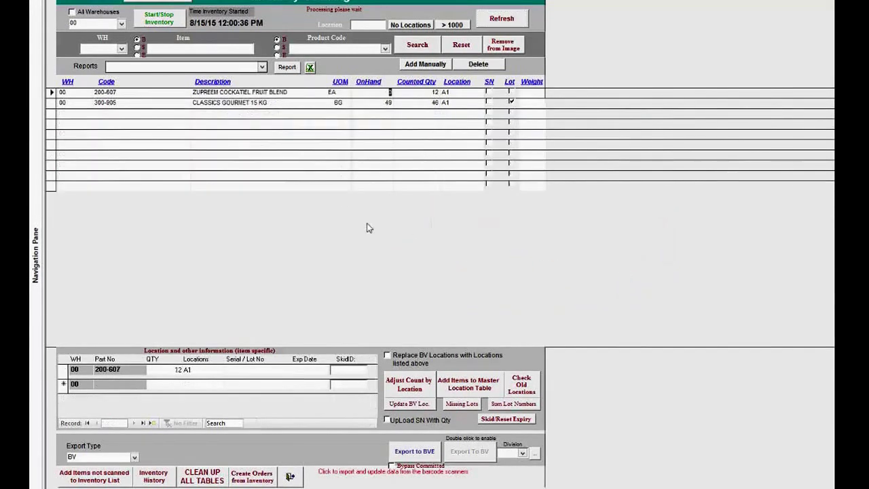
pyautogui.click(139, 185)
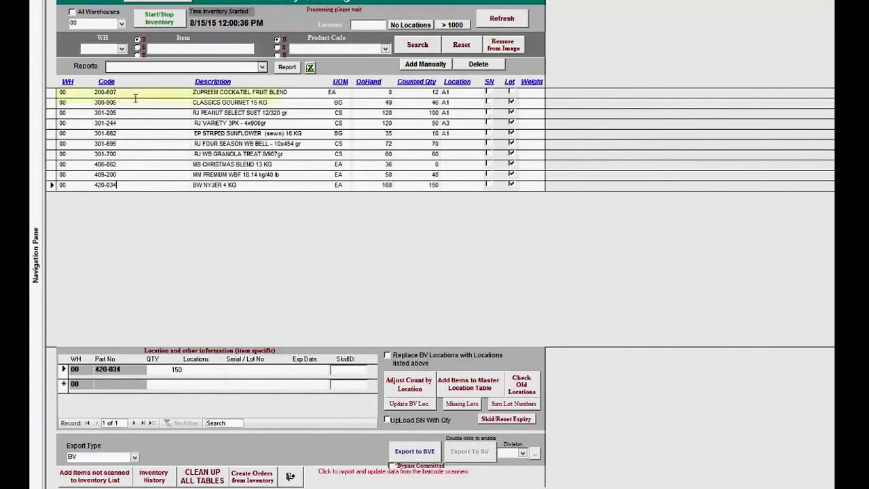
pyautogui.click(377, 93)
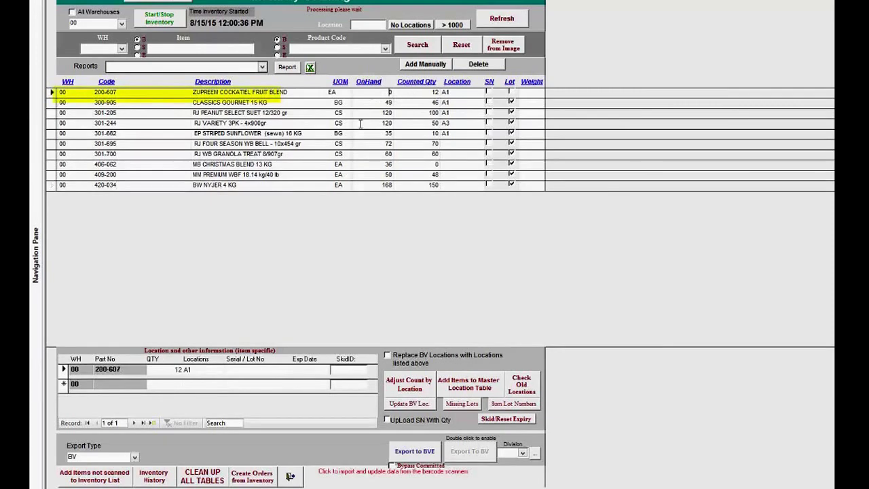
pyautogui.click(410, 93)
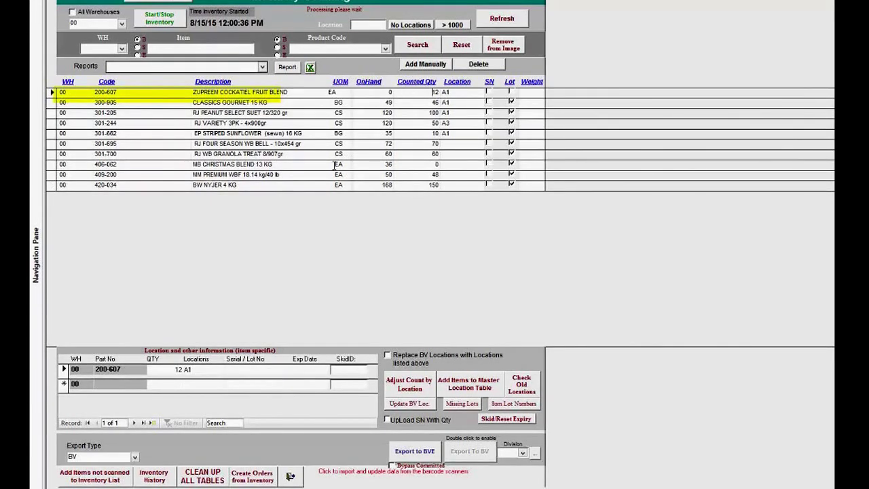
# - Filter the count list by item code 700 and reset the filter
pyautogui.click(384, 92)
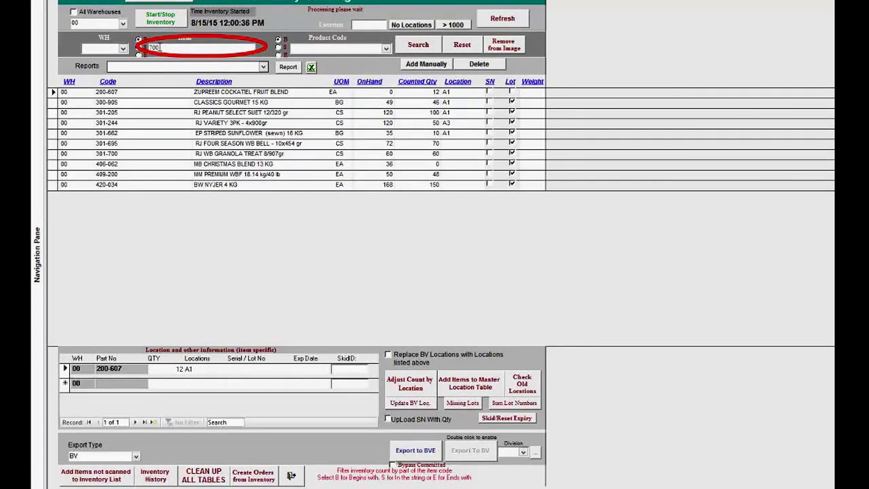
pyautogui.click(418, 44)
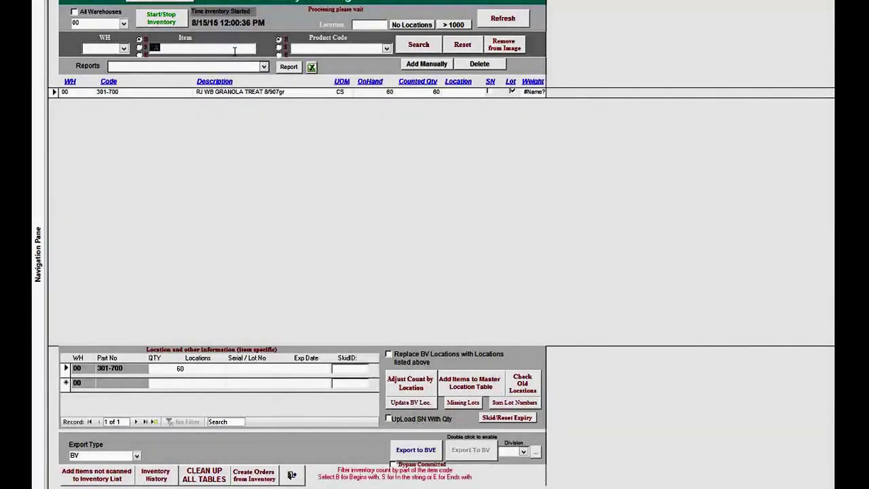
pyautogui.click(455, 46)
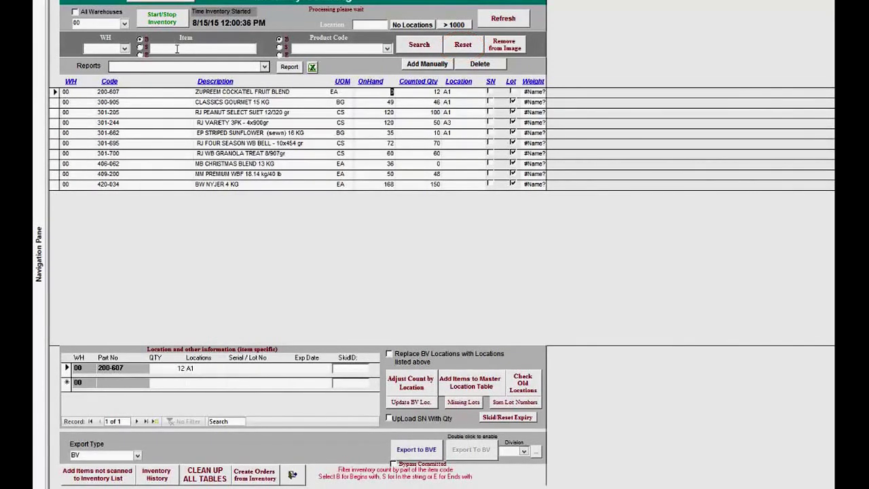
# - Filter the count list by location A1
pyautogui.click(387, 50)
pyautogui.click(384, 47)
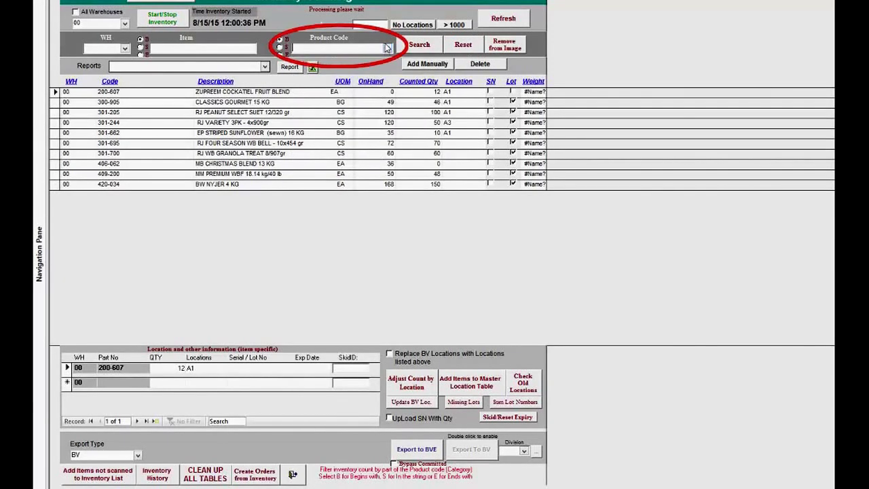
pyautogui.click(378, 24)
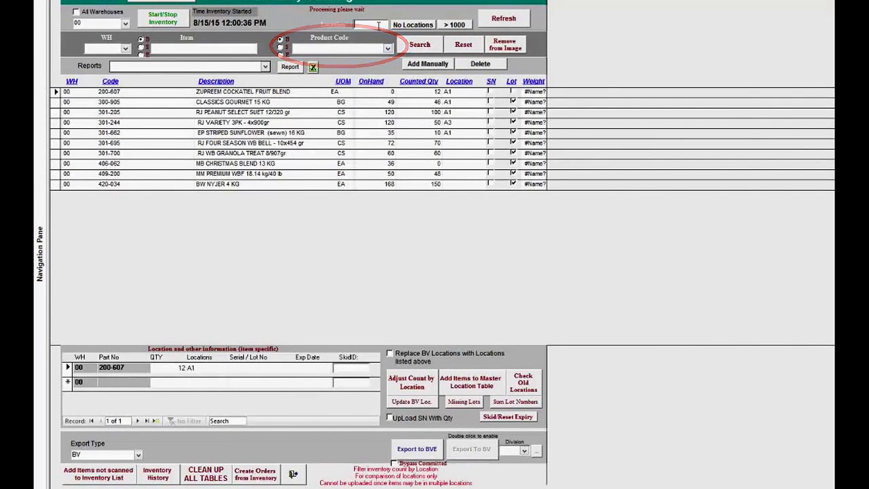
pyautogui.write('A1')
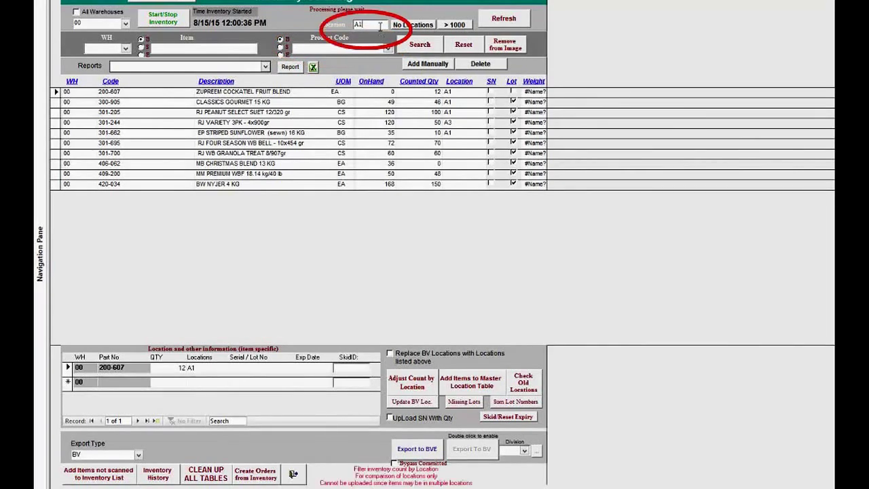
pyautogui.click(420, 45)
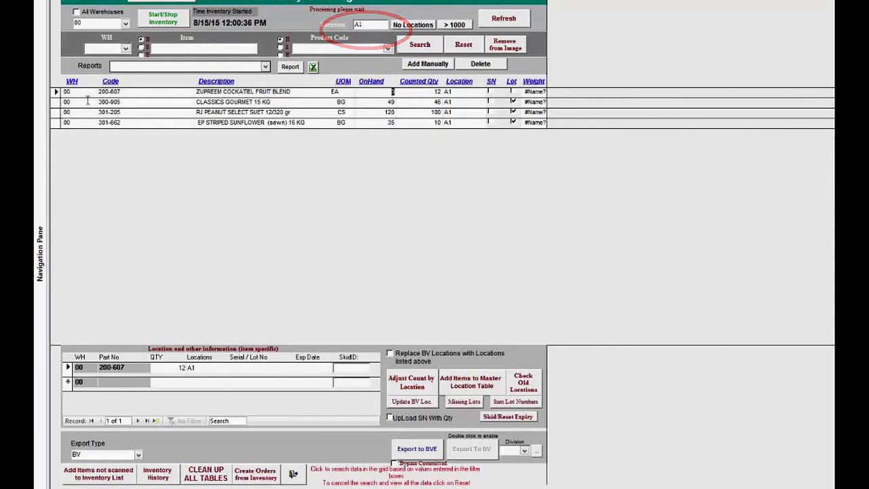
# - Review the location details of the items counted at A1, including 300-905, and clear the location filter
pyautogui.click(56, 103)
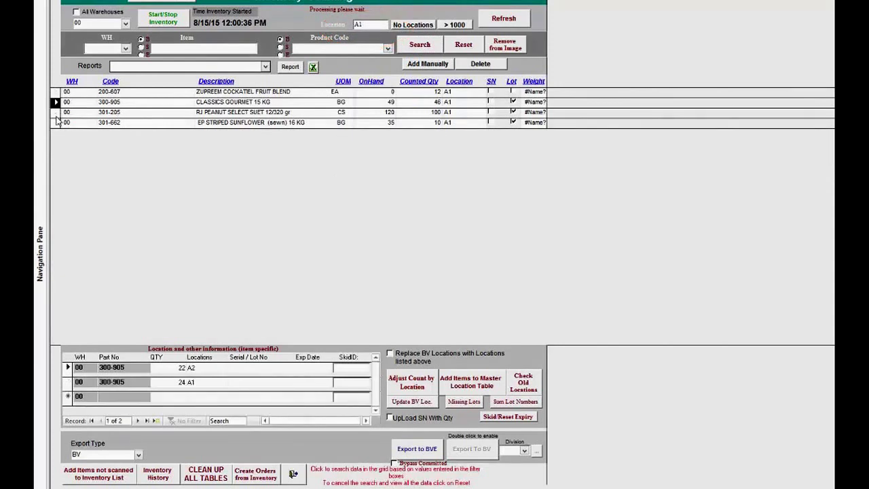
pyautogui.click(55, 112)
pyautogui.click(56, 122)
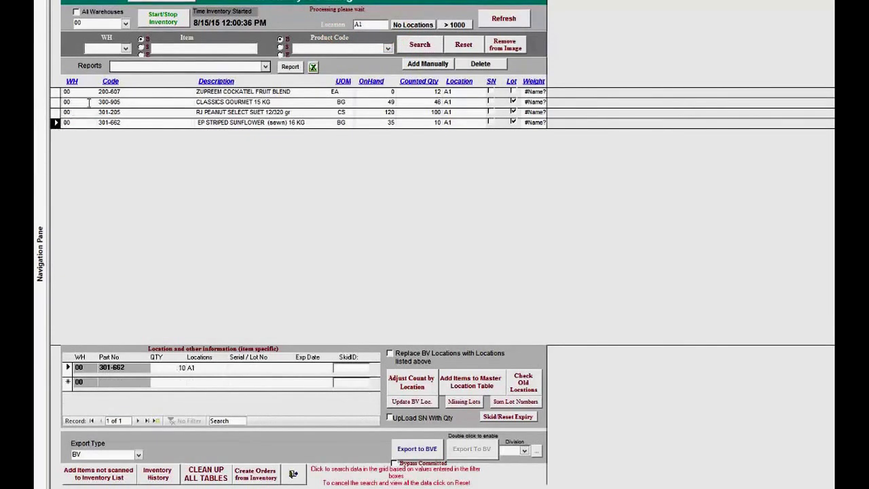
pyautogui.click(55, 92)
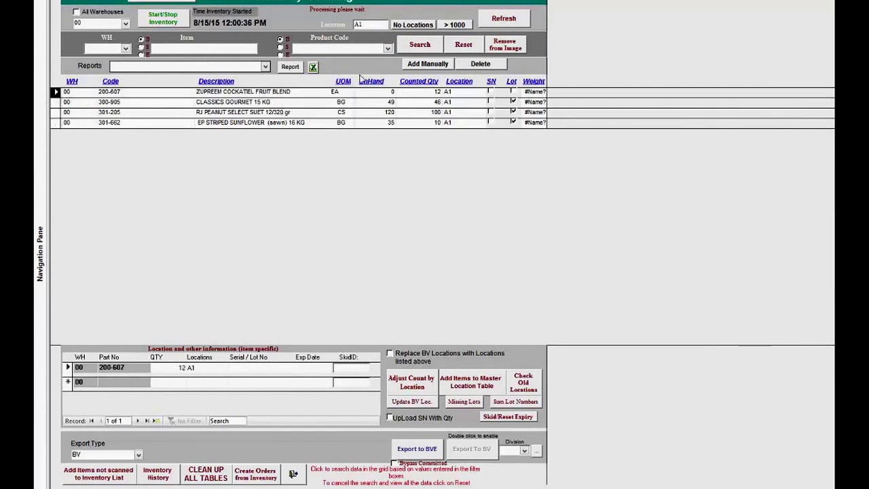
pyautogui.click(463, 44)
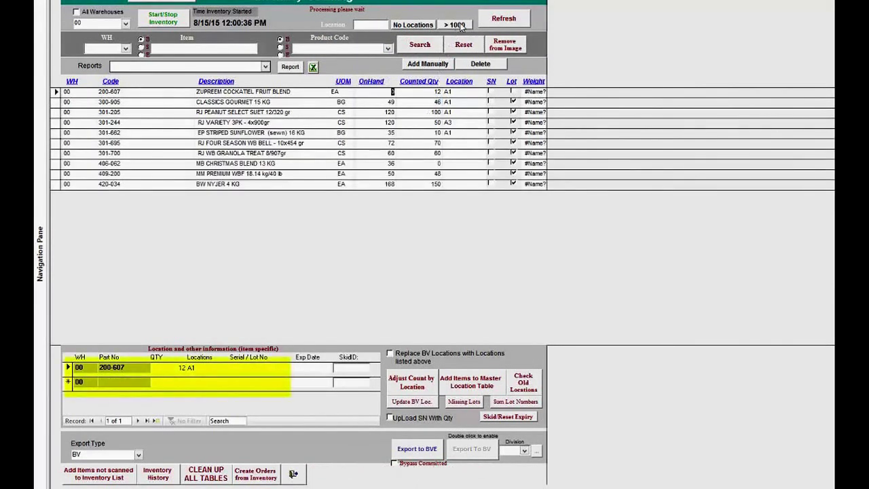
# - Filter the list to entries greater than 1000 and restore the full count list
pyautogui.click(460, 25)
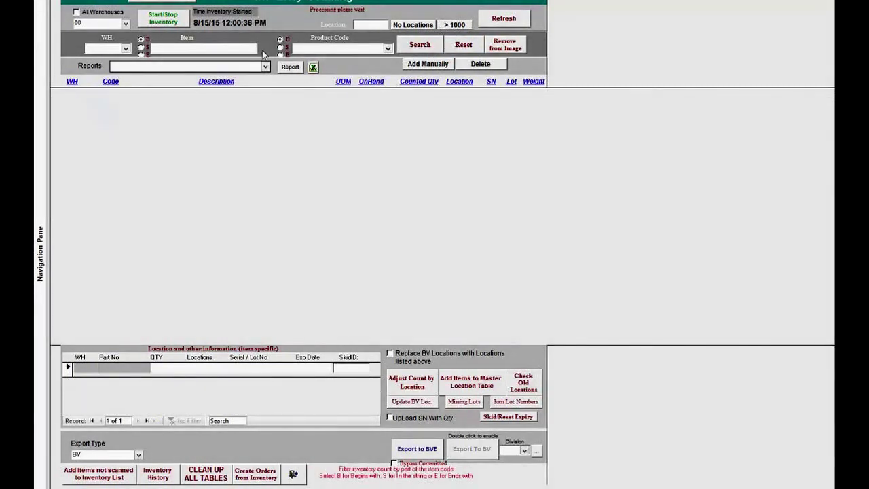
pyautogui.click(464, 46)
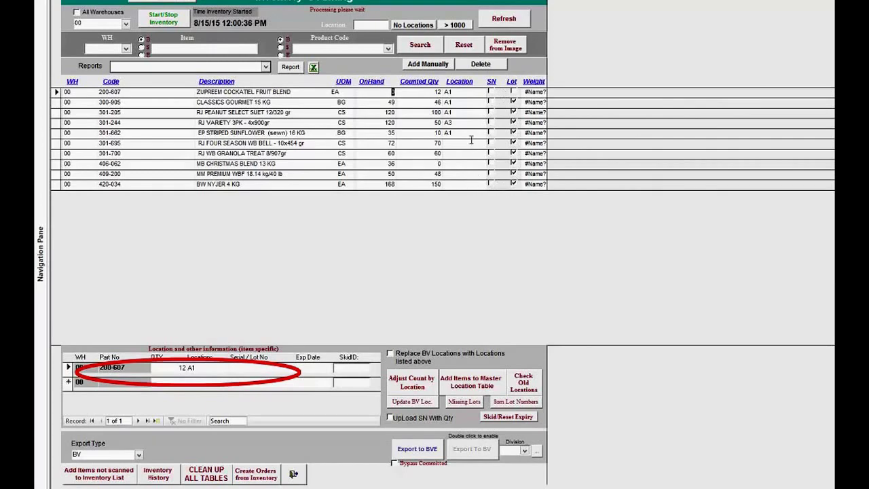
# - Enter serial/lot number SN12345 for item 301-205 at location A1
pyautogui.click(316, 102)
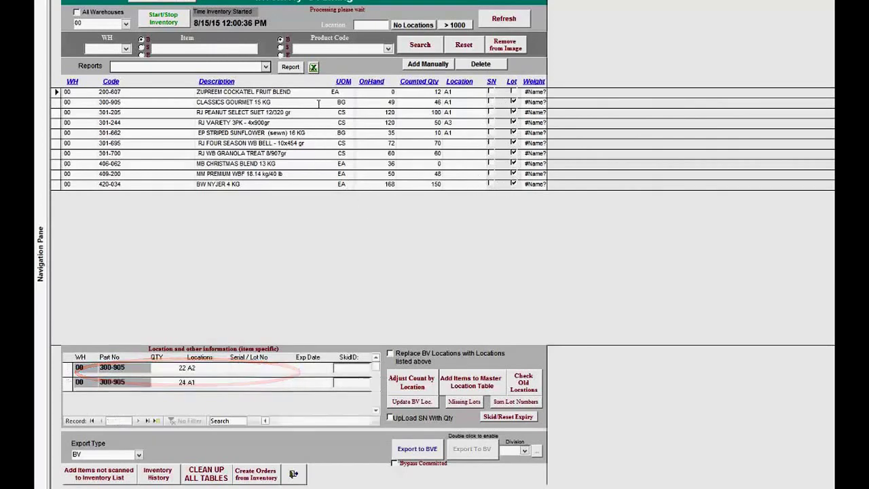
pyautogui.click(315, 111)
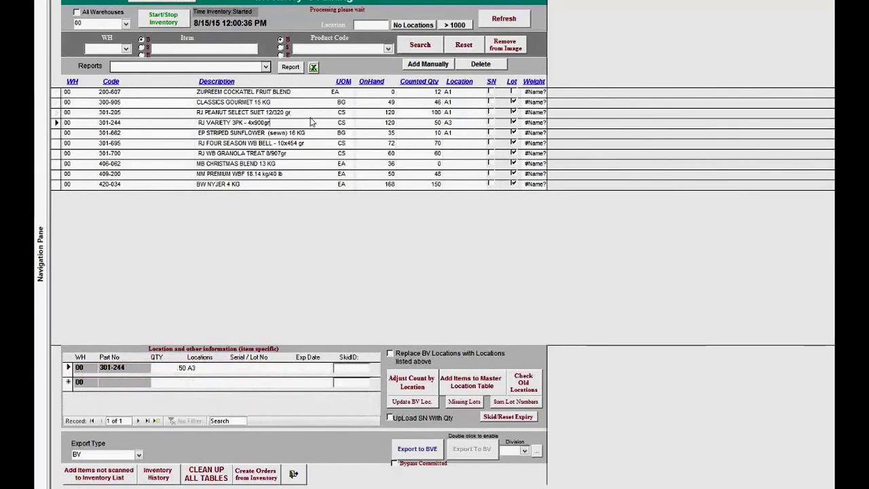
pyautogui.doubleClick(253, 368)
pyautogui.click(287, 368)
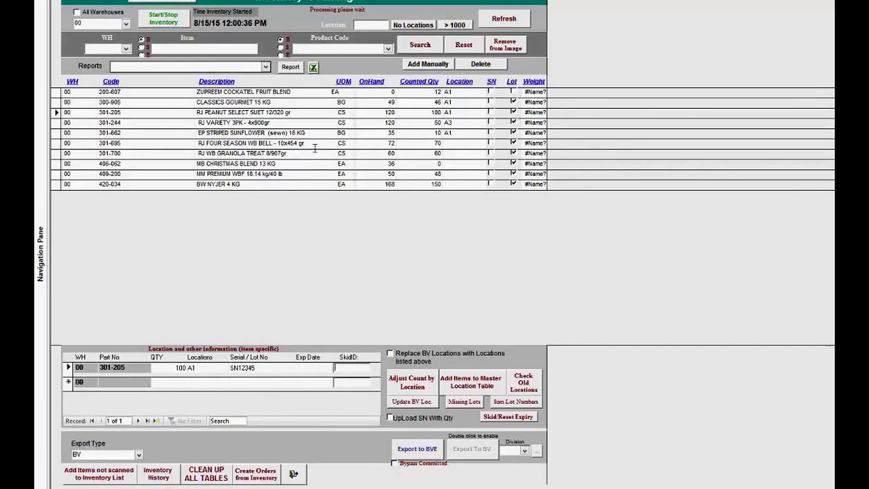
# - Refresh the inventory counts by importing the data from the cloud
pyautogui.click(502, 20)
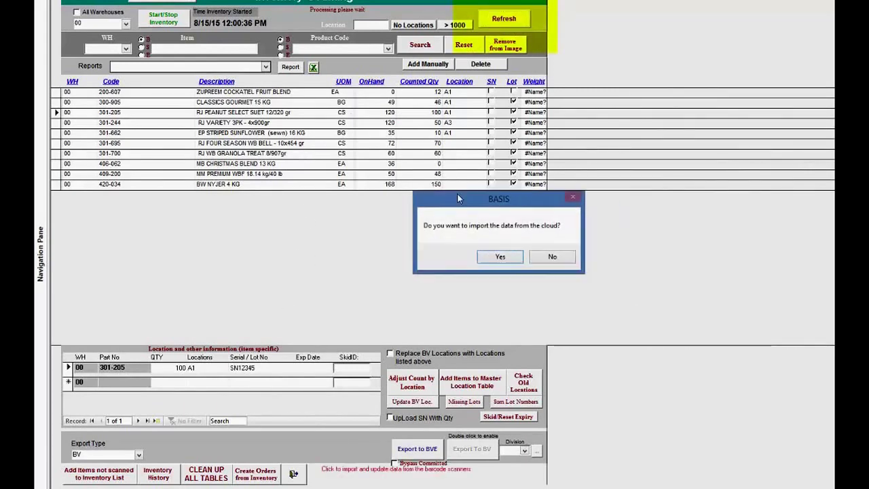
pyautogui.click(477, 252)
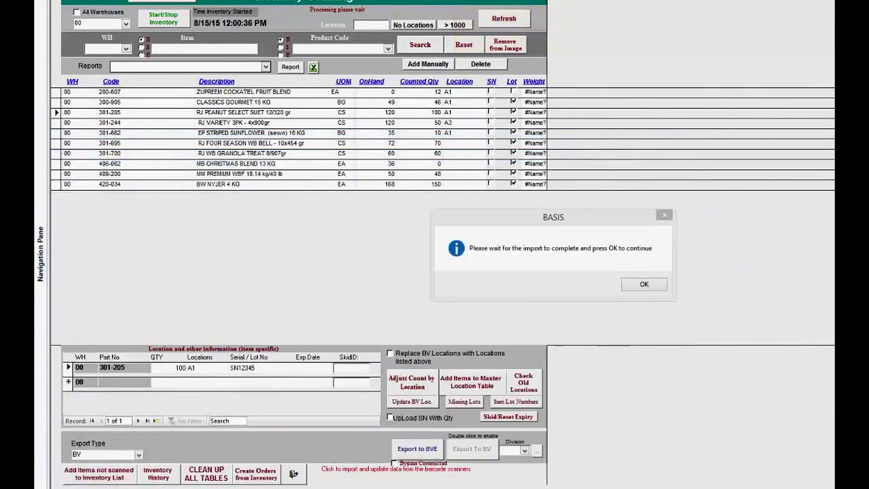
pyautogui.click(640, 285)
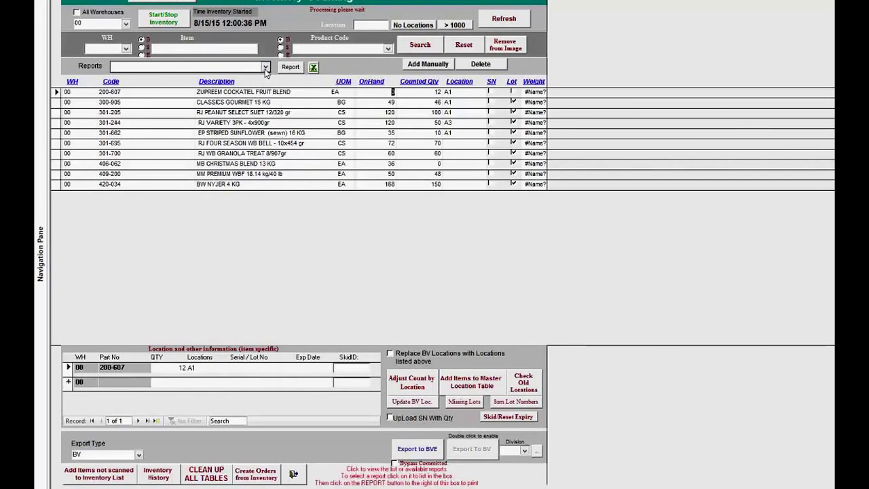
# - Preview the Discrepancy - Scanned Items report for warehouse 00 and close the preview
pyautogui.click(265, 68)
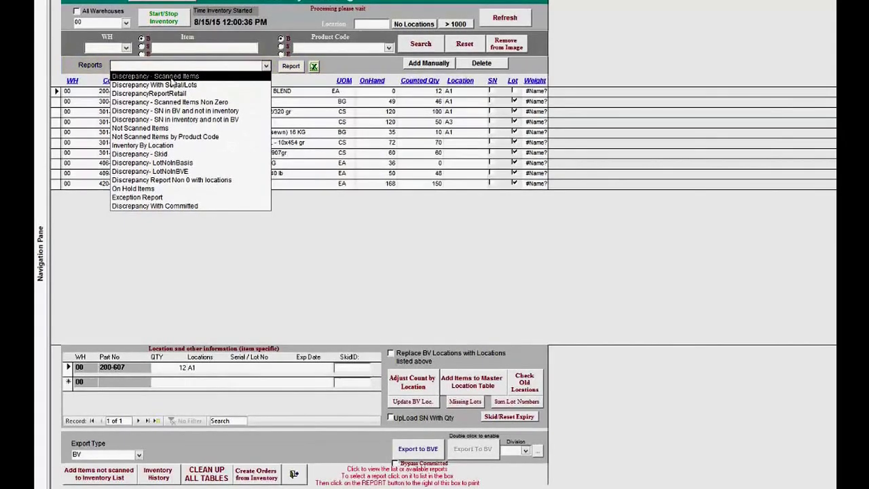
pyautogui.click(173, 76)
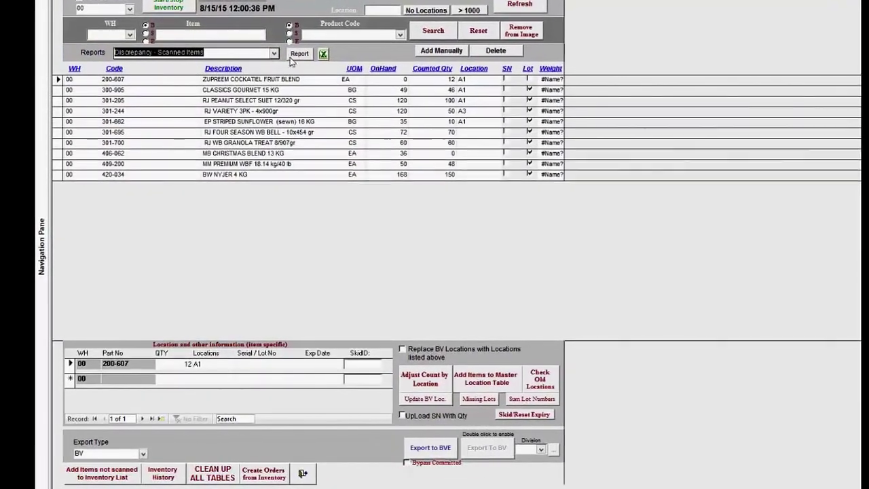
pyautogui.click(297, 58)
pyautogui.click(626, 266)
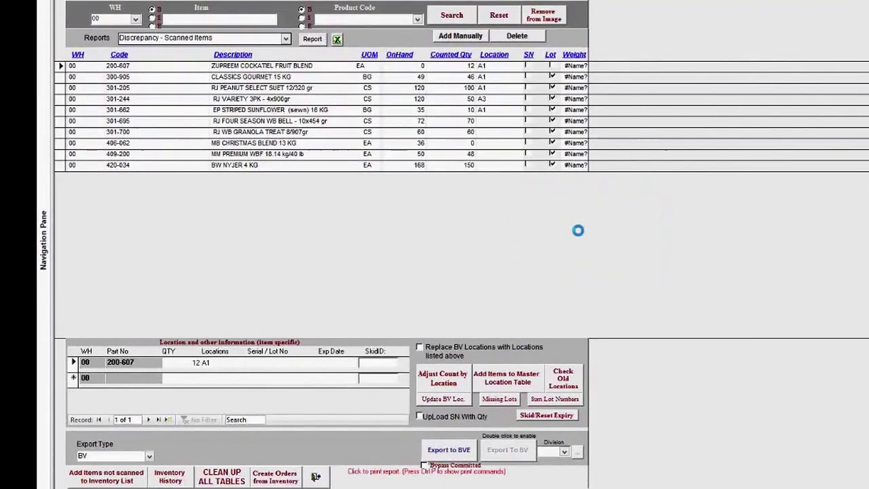
pyautogui.click(543, 175)
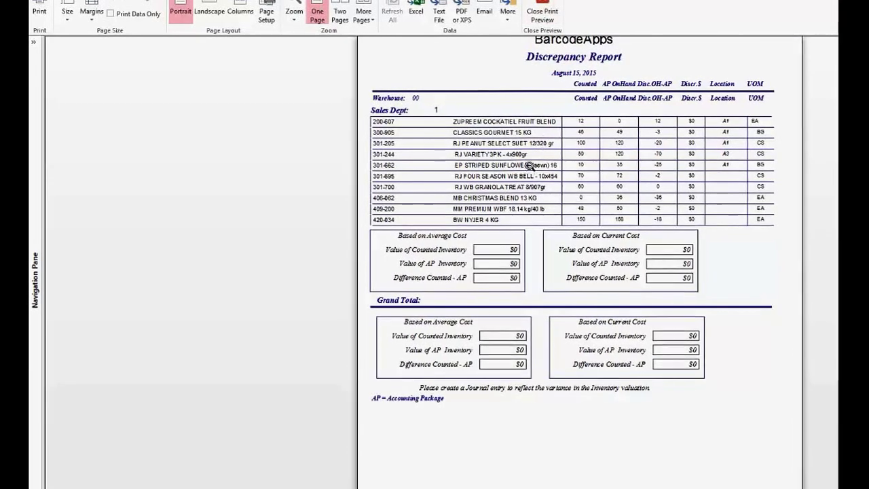
pyautogui.click(562, 25)
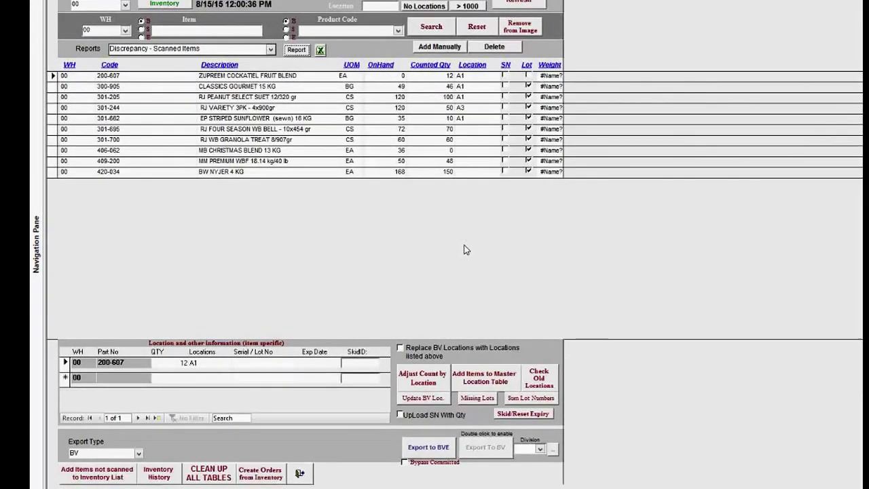
# - Preview the Not Scanned Items report for warehouse 00 and close the preview
pyautogui.click(269, 50)
pyautogui.click(204, 115)
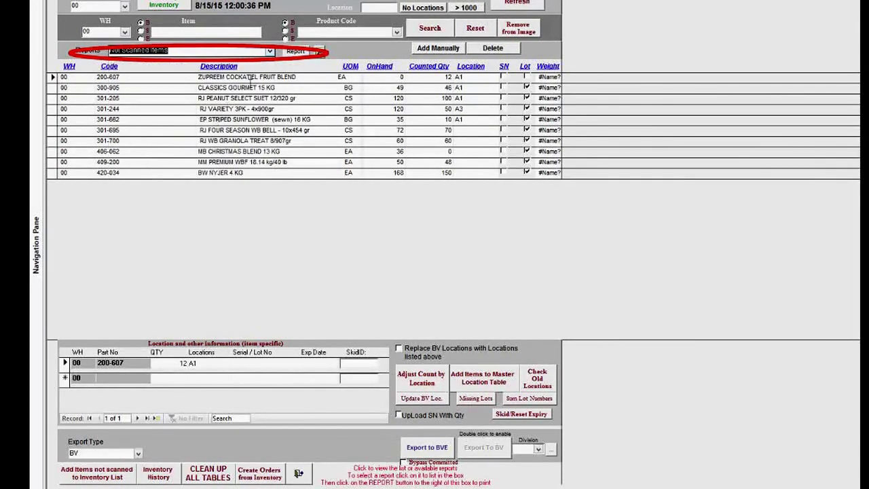
pyautogui.click(295, 52)
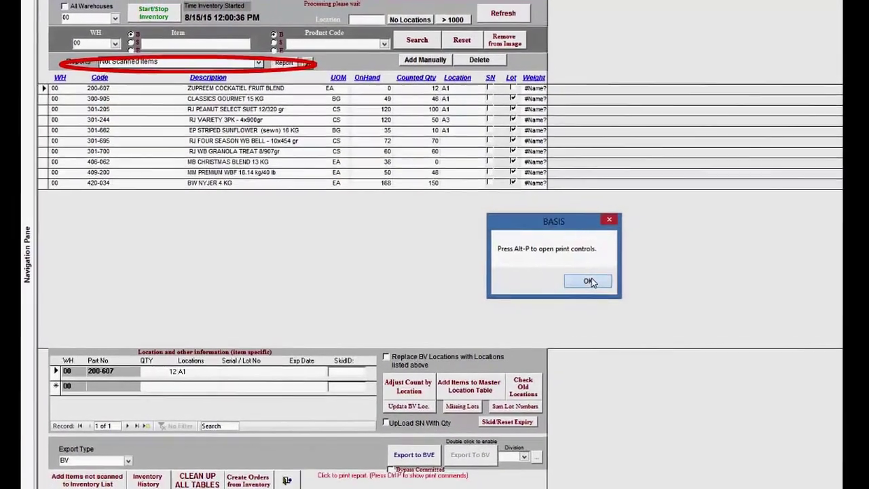
pyautogui.click(599, 272)
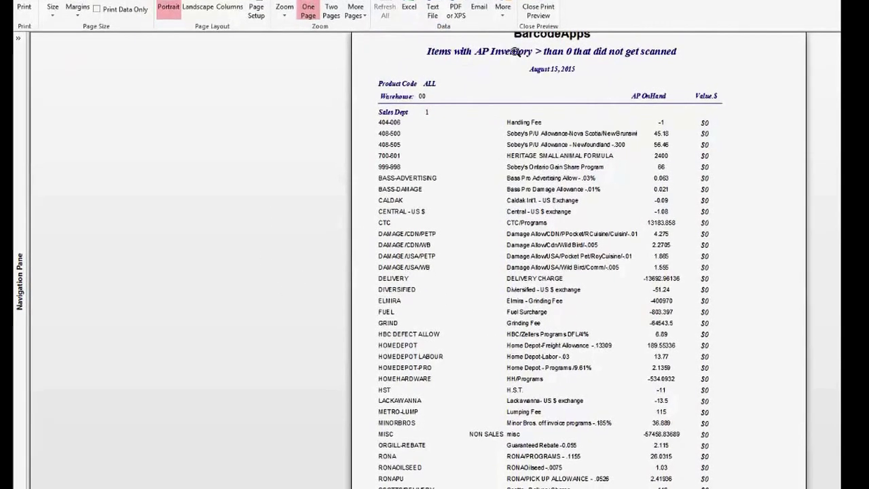
pyautogui.click(564, 14)
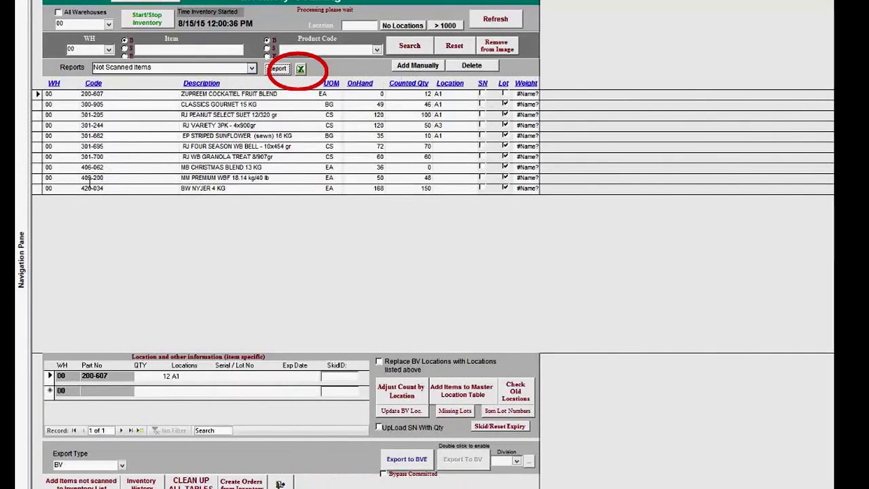
# - Delete the count record of item 420-034, BW NYJER 4 KG, and confirm the deletion
pyautogui.click(38, 189)
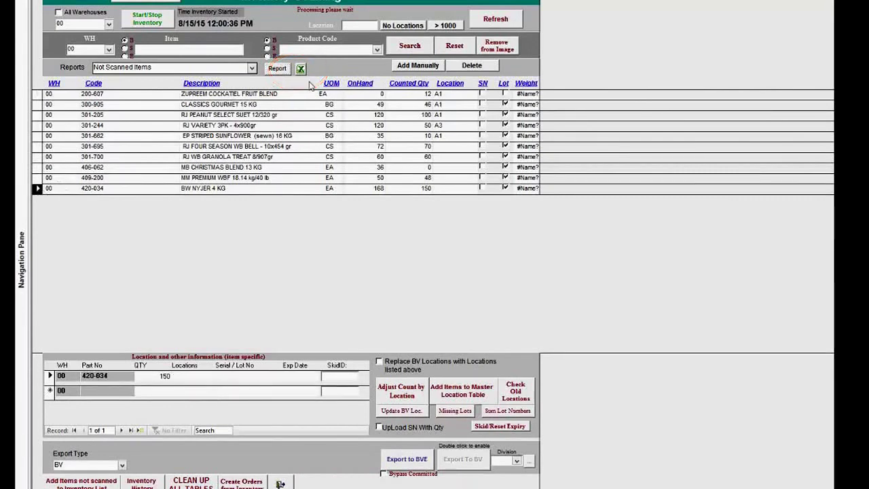
pyautogui.click(473, 68)
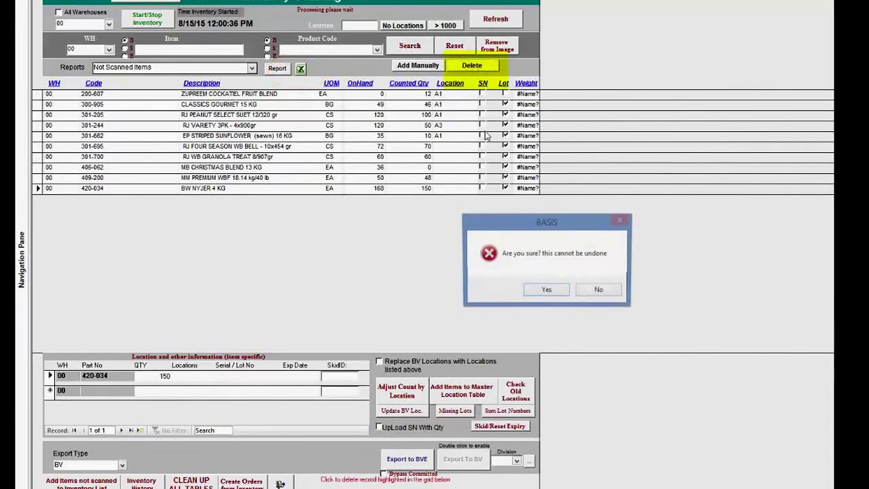
pyautogui.click(547, 287)
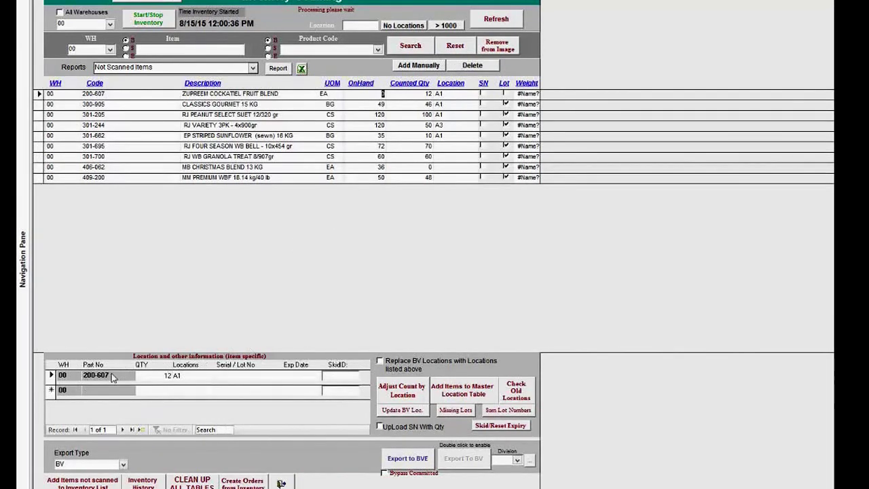
# - Run the Not Scanned Items report again to check for the deleted item 420-034
pyautogui.click(365, 105)
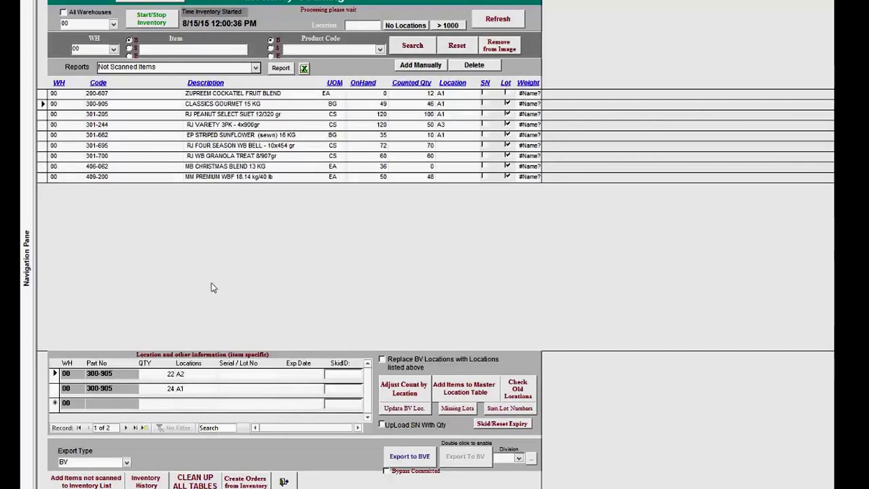
pyautogui.click(276, 72)
pyautogui.click(592, 281)
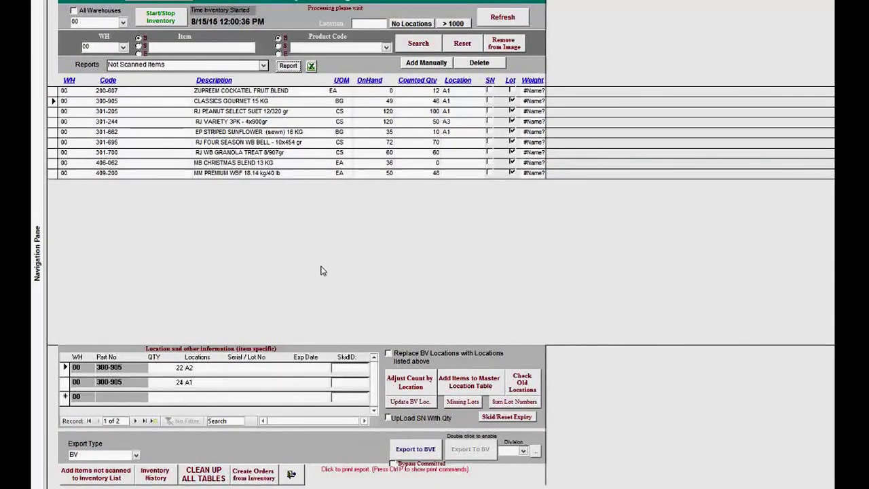
# - Add the items that were not scanned to the inventory list with the filter applied
pyautogui.click(109, 476)
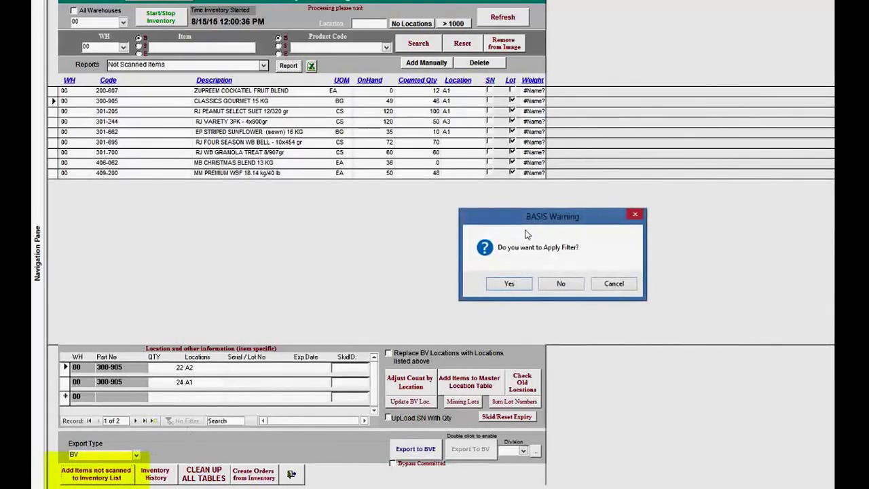
pyautogui.click(491, 285)
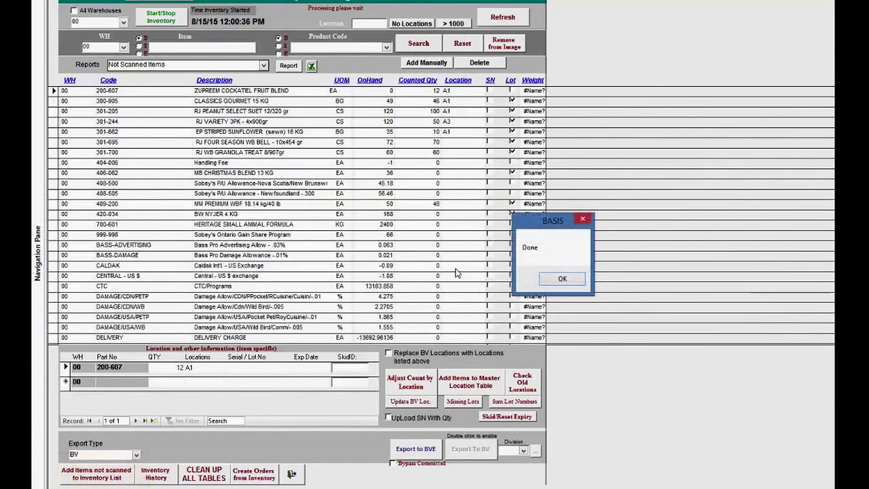
# - Close the completion message and check the counted quantities of items 301-700 and 406-062 in the inventory list
pyautogui.click(562, 285)
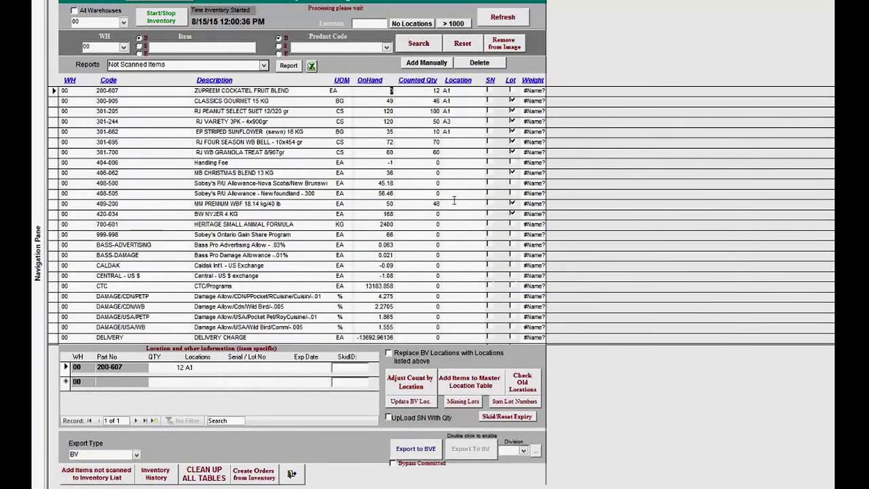
pyautogui.click(427, 145)
pyautogui.click(425, 153)
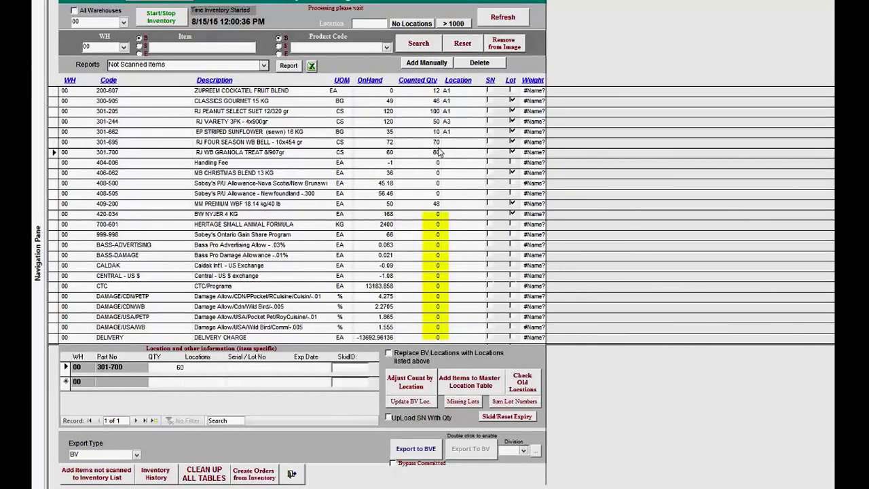
pyautogui.click(427, 173)
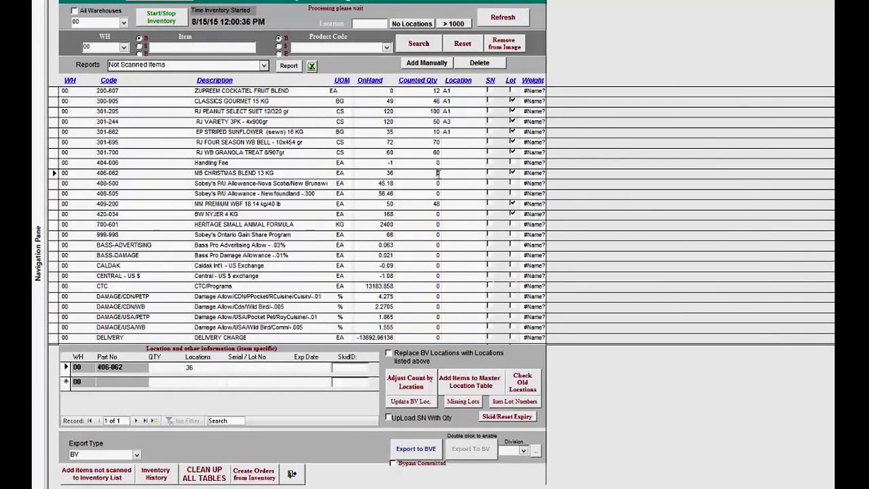
# - Preview the Discrepancy - Scanned Items report for warehouse 00 and close the preview
pyautogui.click(262, 66)
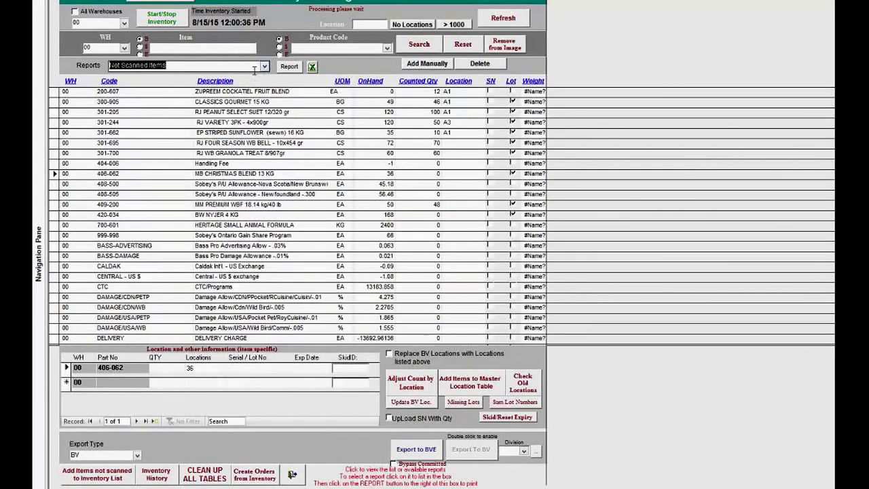
pyautogui.click(265, 66)
pyautogui.click(156, 95)
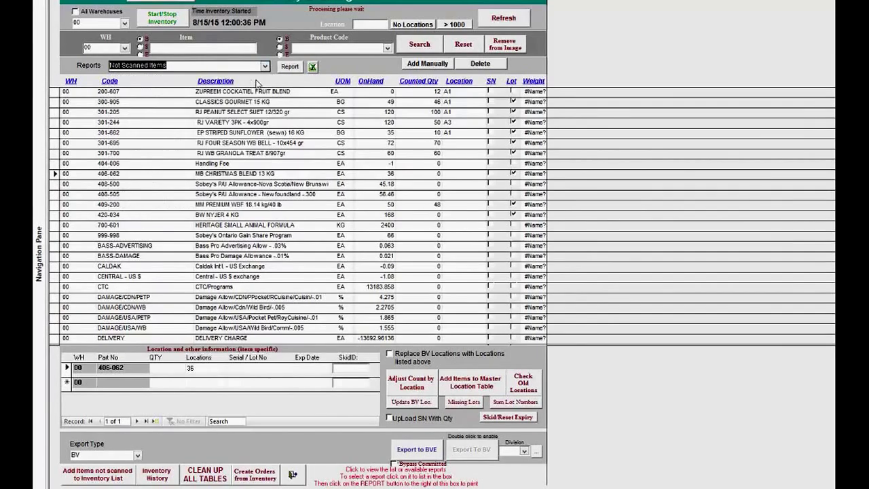
pyautogui.click(289, 66)
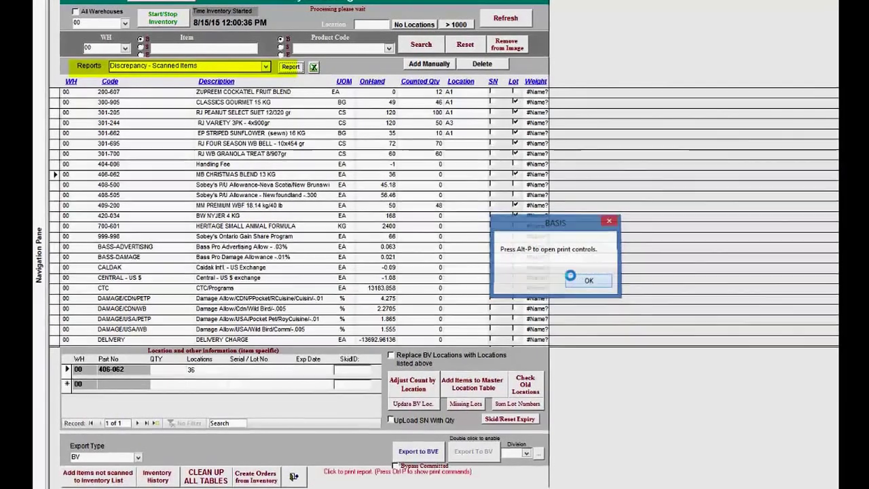
pyautogui.click(587, 278)
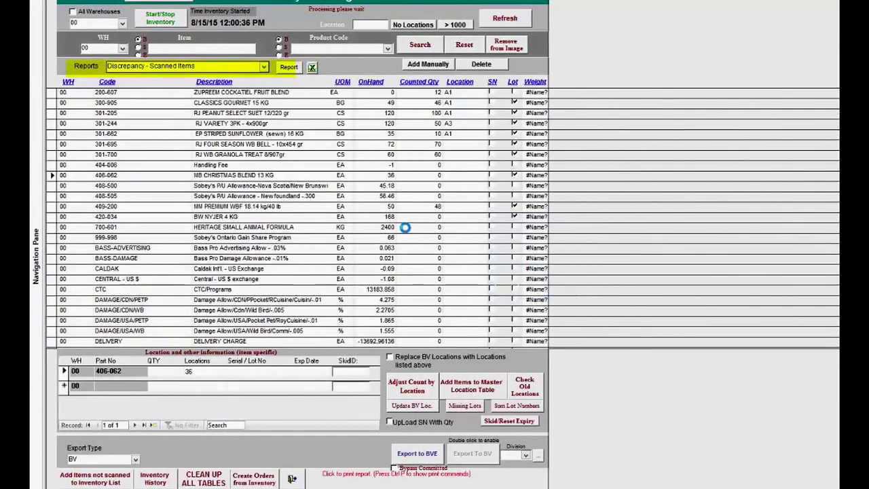
pyautogui.click(433, 233)
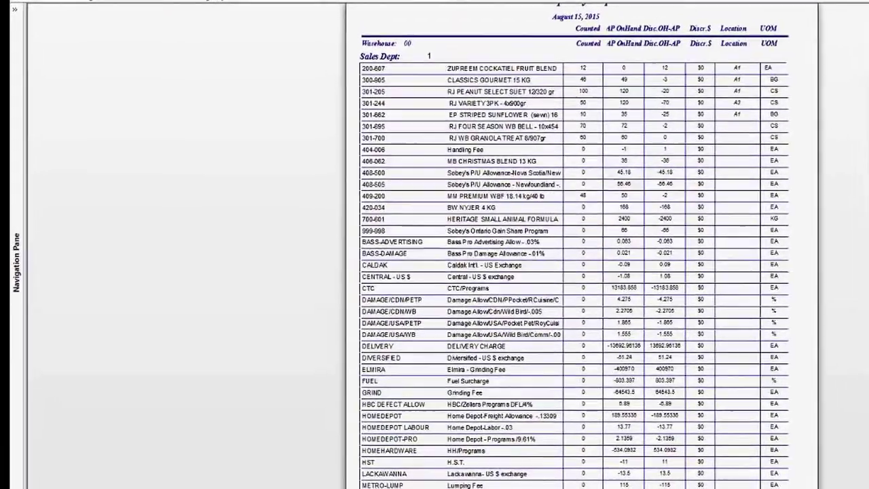
pyautogui.click(552, 2)
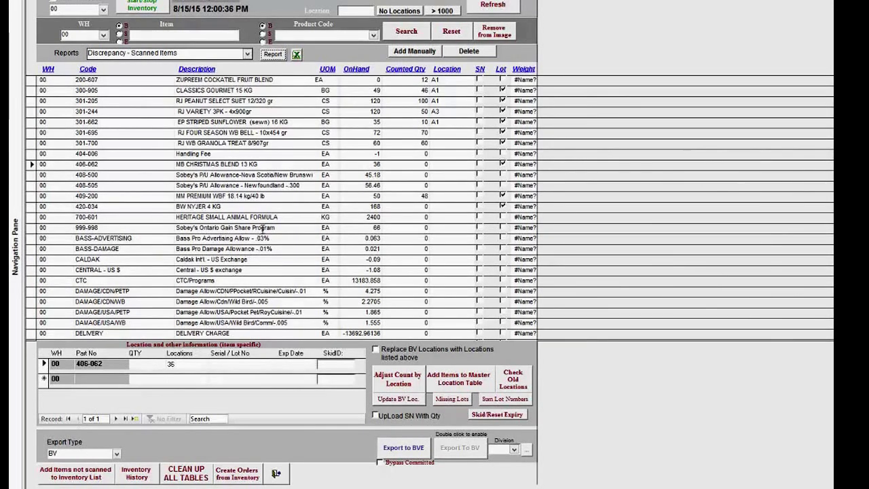
pyautogui.scroll(-2, 305, 217)
pyautogui.scroll(2, 350, 190)
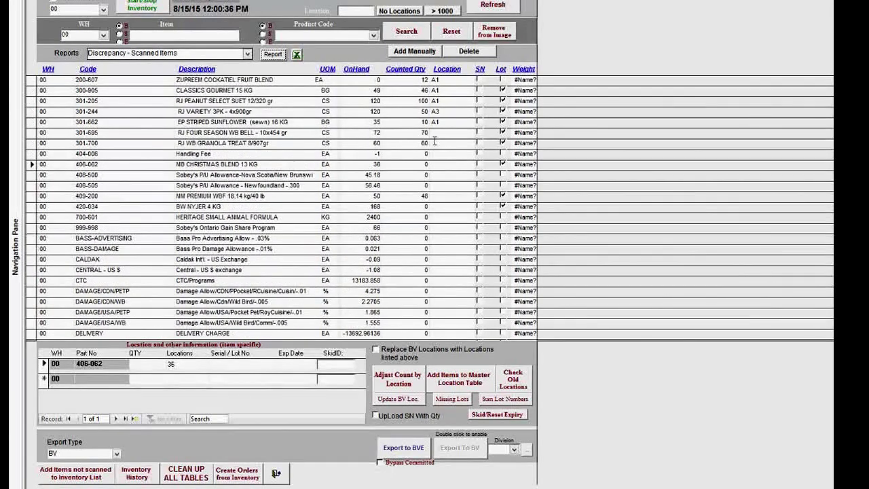
pyautogui.scroll(-2, 422, 249)
pyautogui.scroll(2, 420, 258)
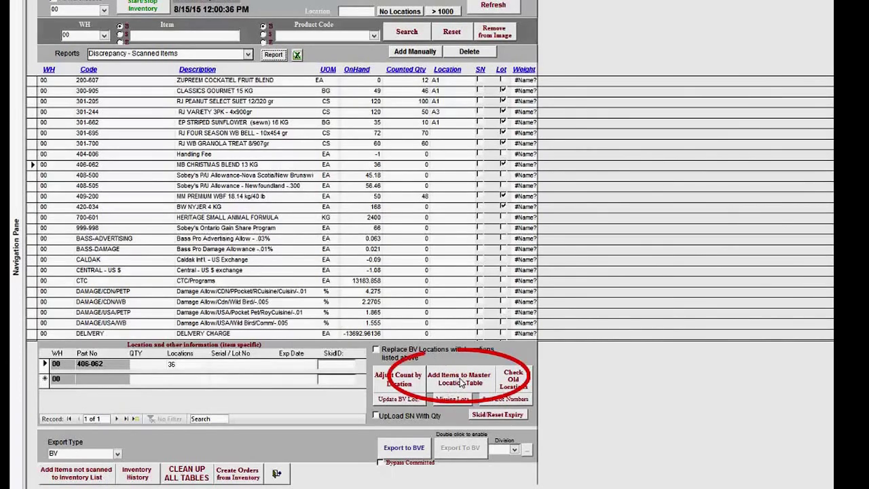
# - Add the items to the master location table, clearing all current locations and replacing them with the scanned ones, without clearing the previous history
pyautogui.click(461, 384)
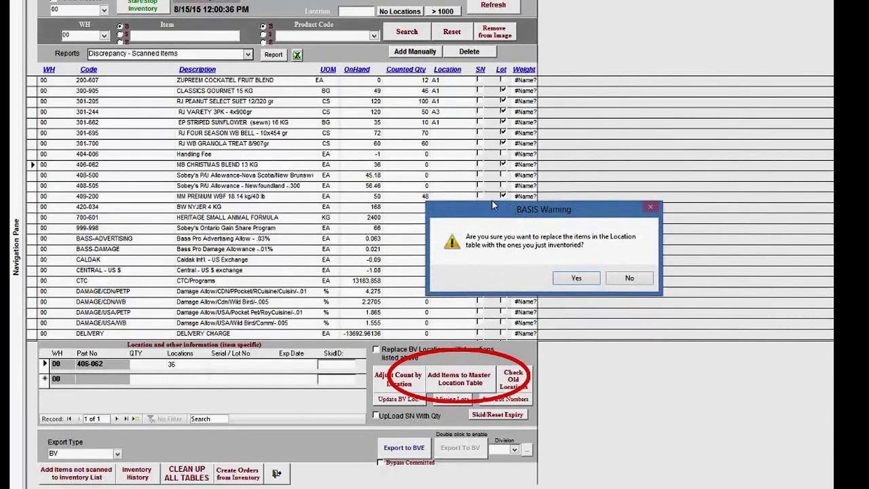
pyautogui.moveTo(536, 198); pyautogui.dragTo(368, 163)
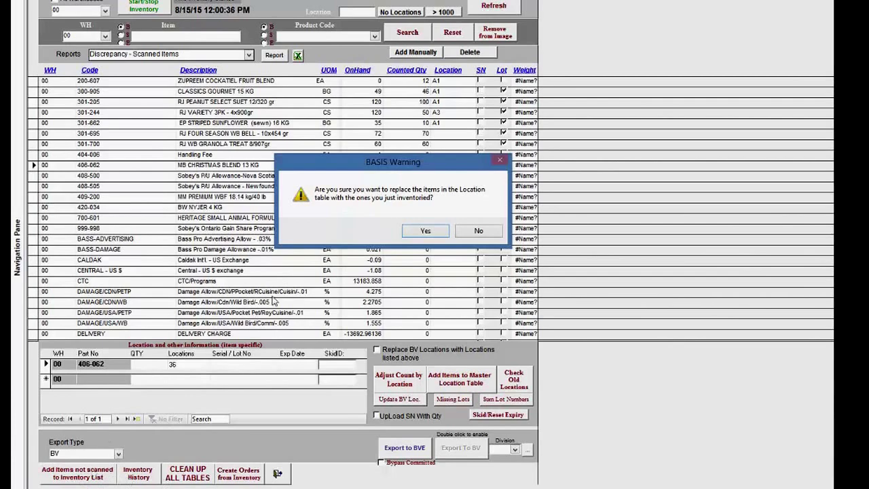
pyautogui.click(425, 231)
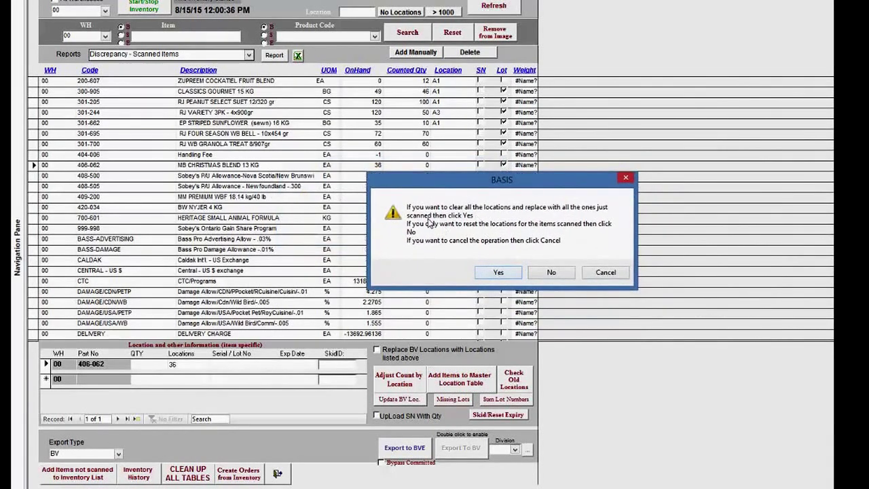
pyautogui.click(507, 273)
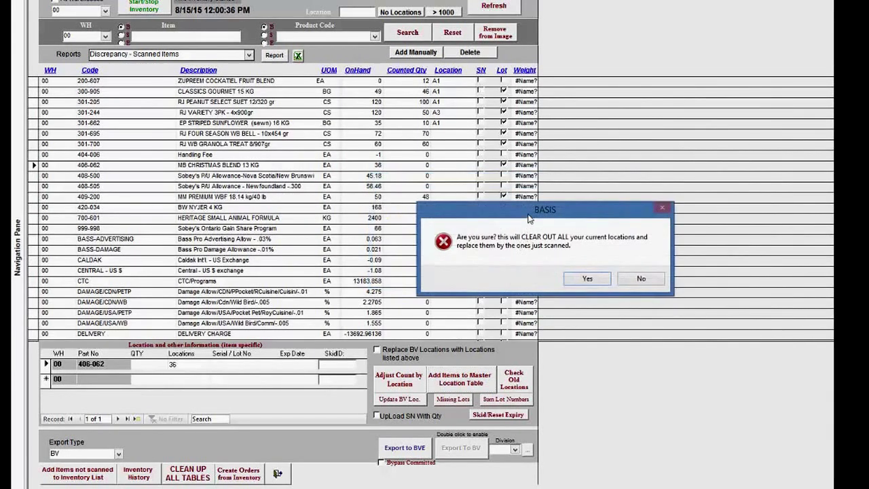
pyautogui.moveTo(529, 209); pyautogui.dragTo(457, 185)
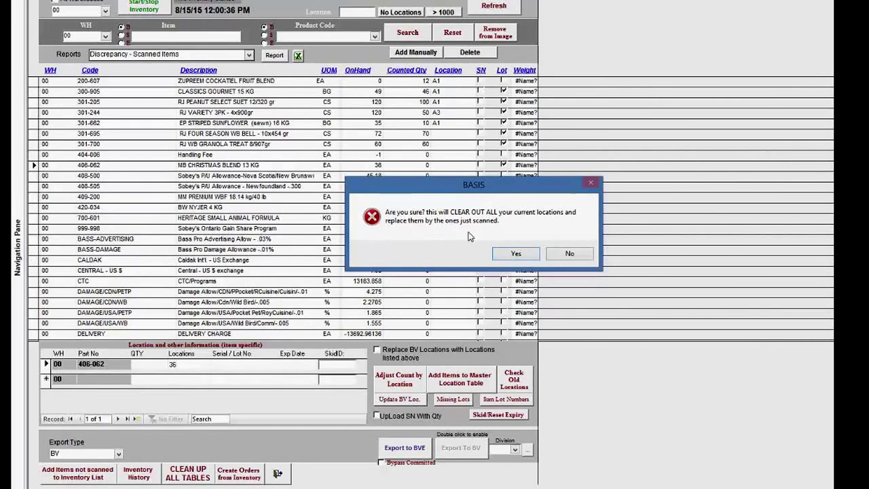
pyautogui.click(515, 255)
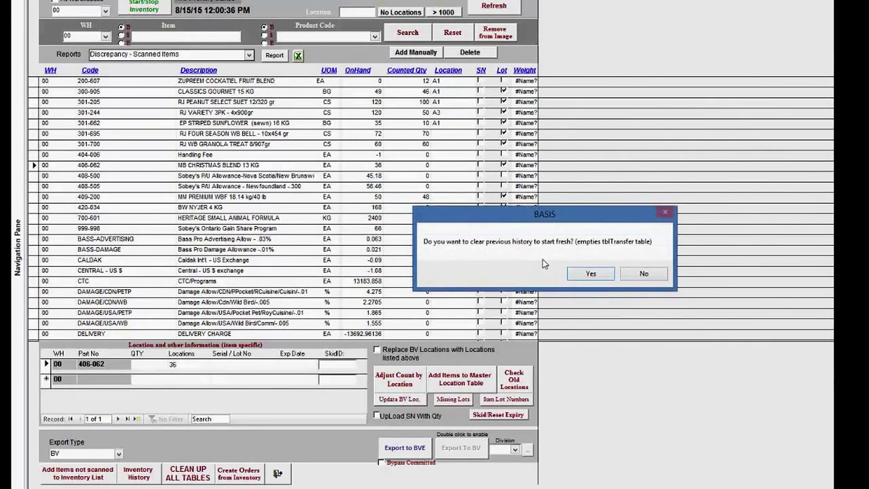
pyautogui.moveTo(538, 216); pyautogui.dragTo(487, 198)
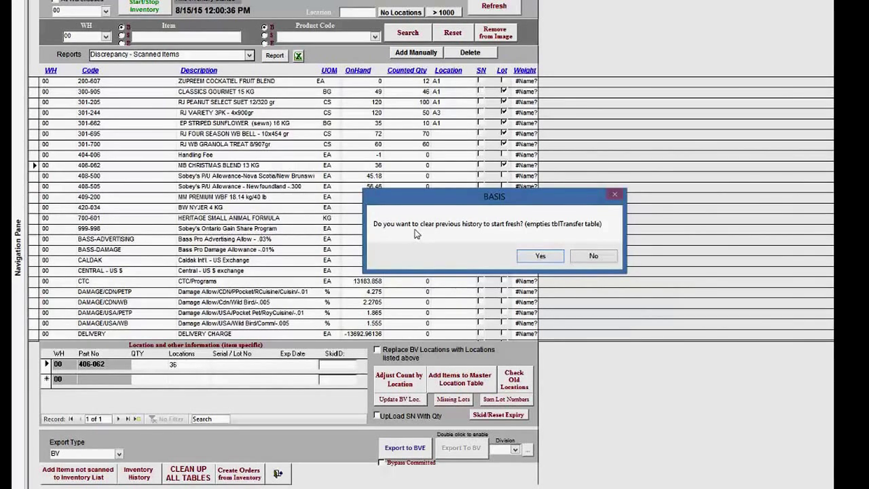
pyautogui.click(593, 256)
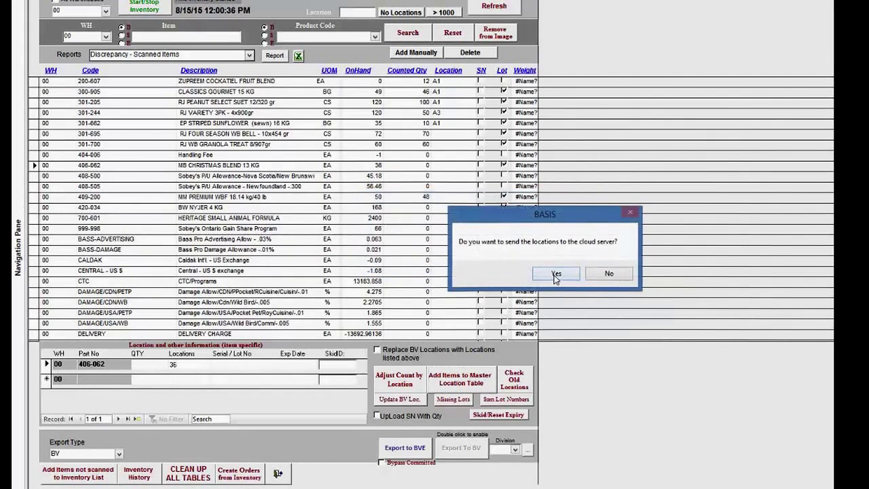
# - Send the locations to the cloud server, and close the command window and the completion message
pyautogui.moveTo(539, 213); pyautogui.dragTo(502, 203)
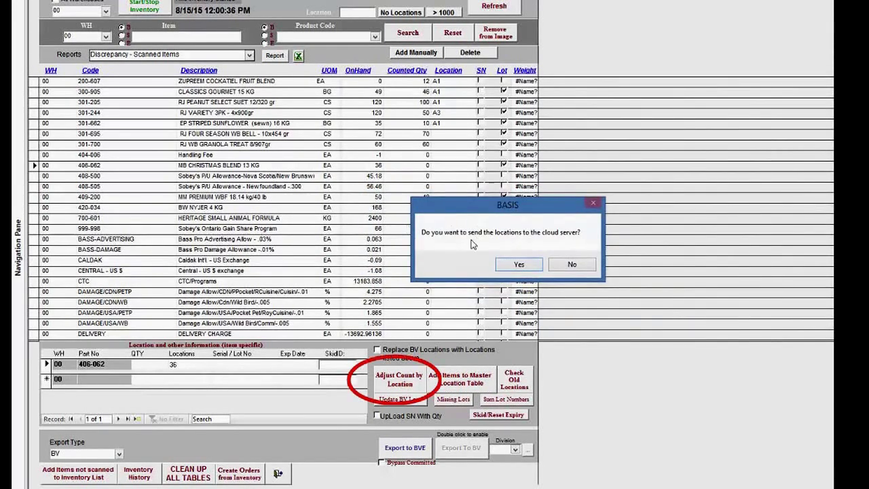
pyautogui.click(519, 267)
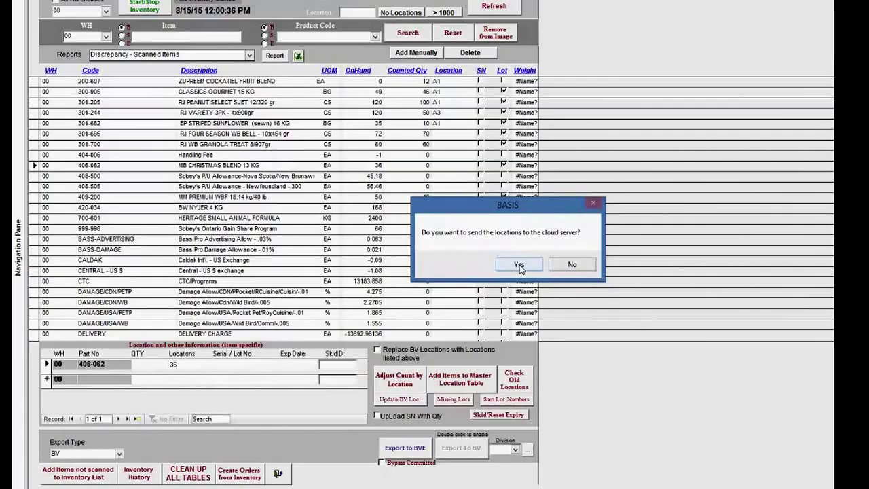
pyautogui.click(519, 265)
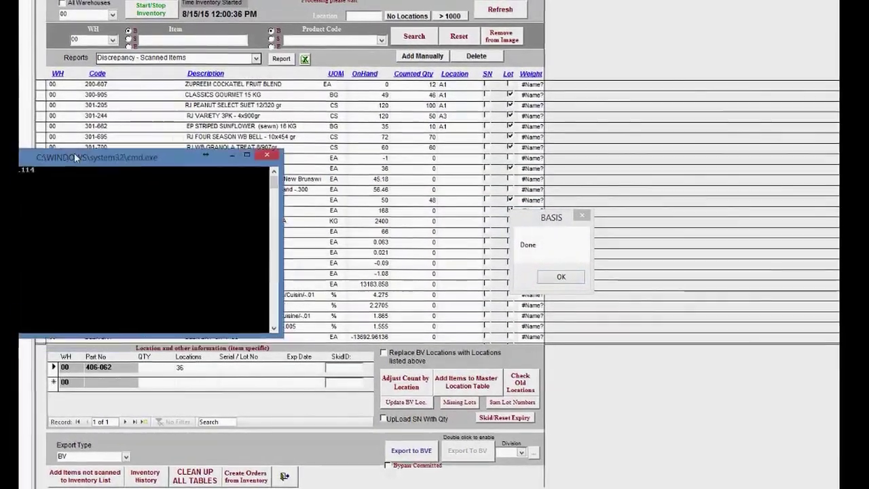
pyautogui.hotkey('ctrl', 'c')
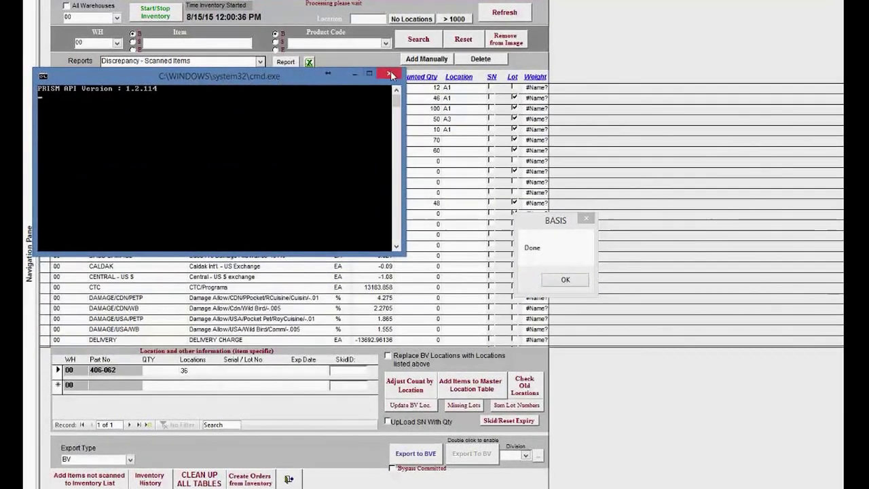
pyautogui.click(389, 75)
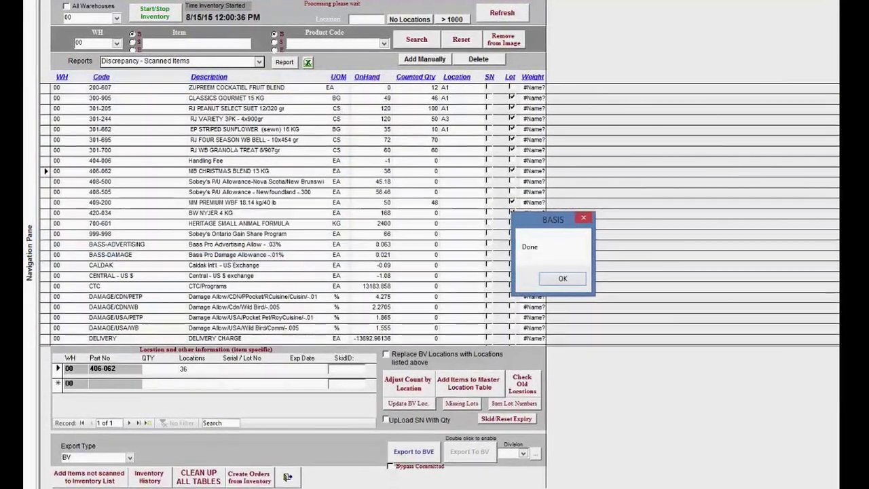
pyautogui.click(559, 277)
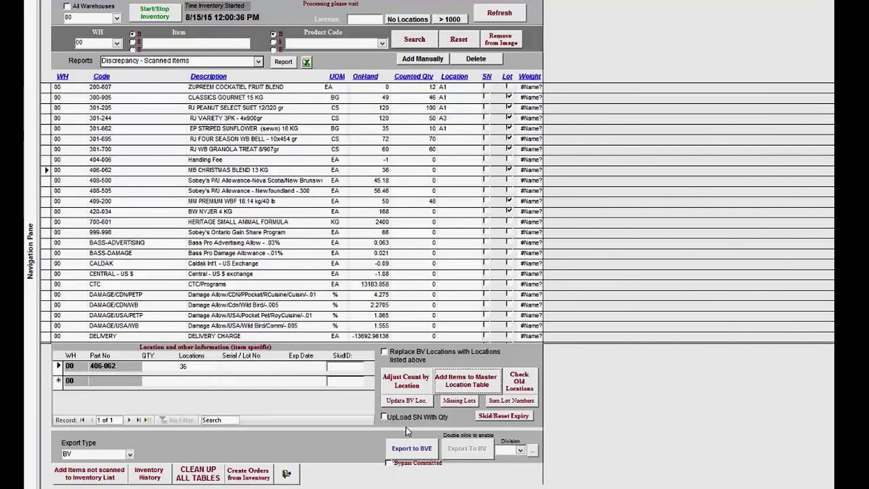
# - View the location details of items 420-034, BW NYJER 4 KG, and 301-662, EP STRIPED SUNFLOWER
pyautogui.click(276, 211)
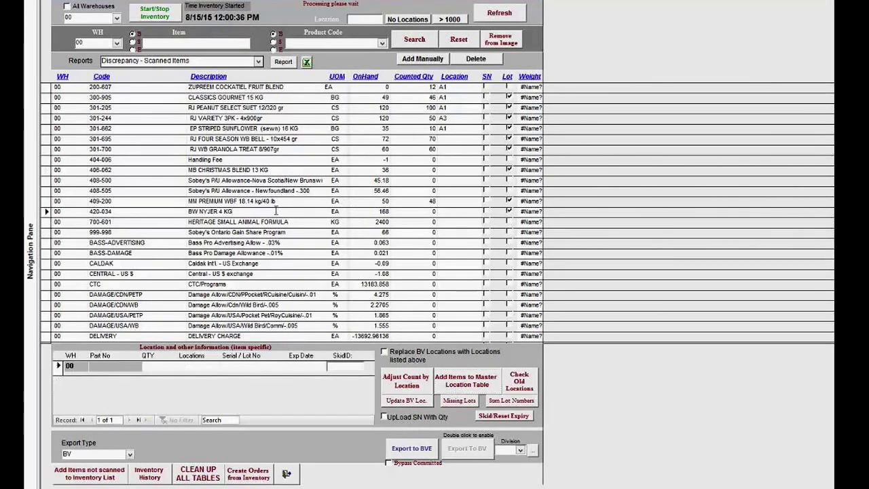
pyautogui.click(258, 127)
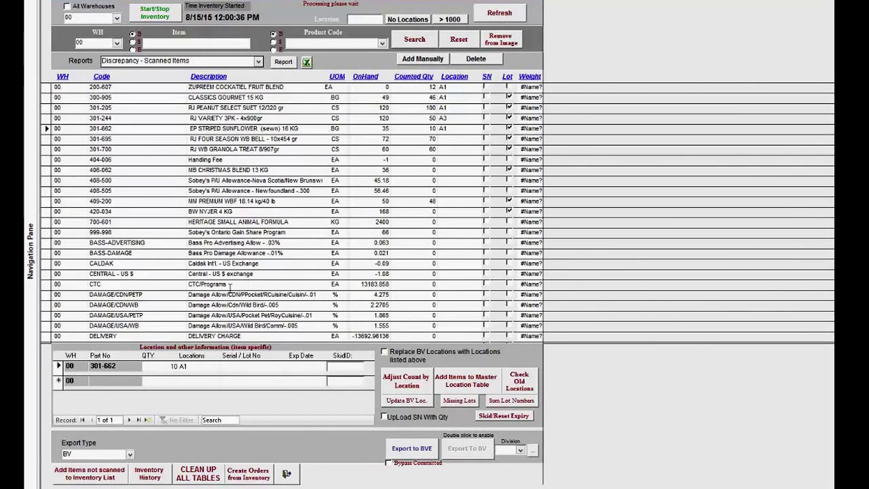